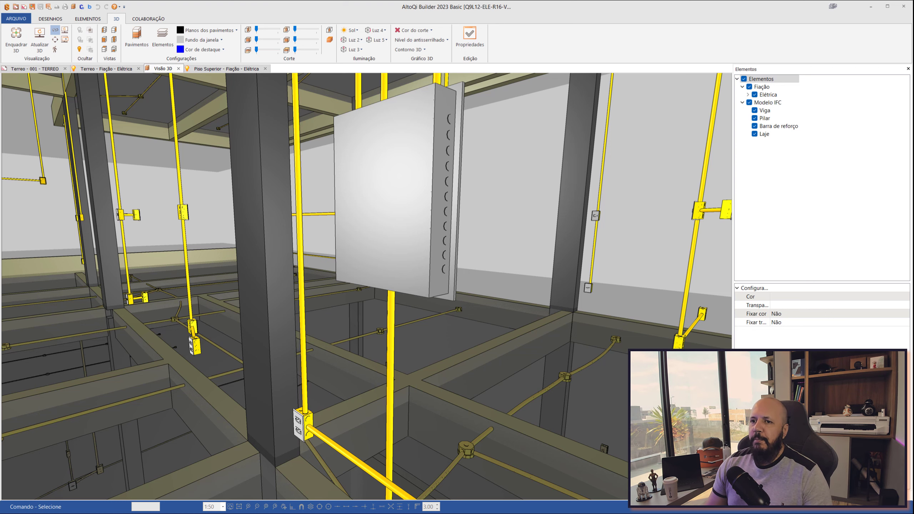
# - Show the COLABORAÇÃO tools, then orbit the multi-storey structure and zoom back to the panel
pyautogui.click(157, 21)
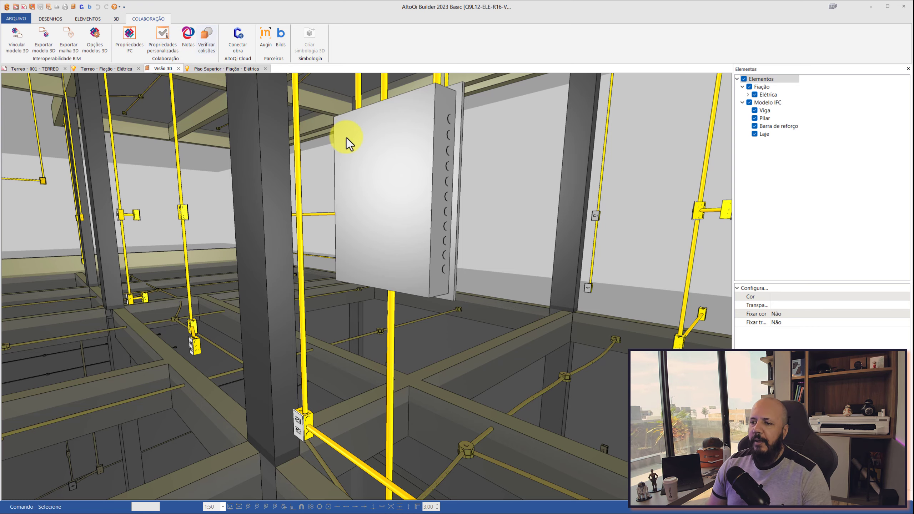
pyautogui.scroll(-5, 346, 138)
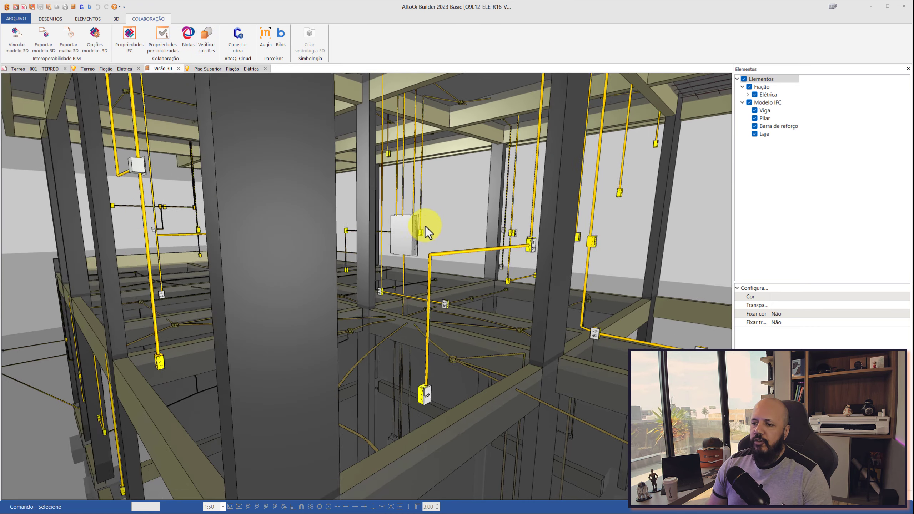
pyautogui.scroll(-10, 425, 225)
pyautogui.moveTo(388, 214)
pyautogui.mouseDown(button='middle')
pyautogui.moveTo(408, 214)
pyautogui.moveTo(367, 219)
pyautogui.mouseUp(button='middle')
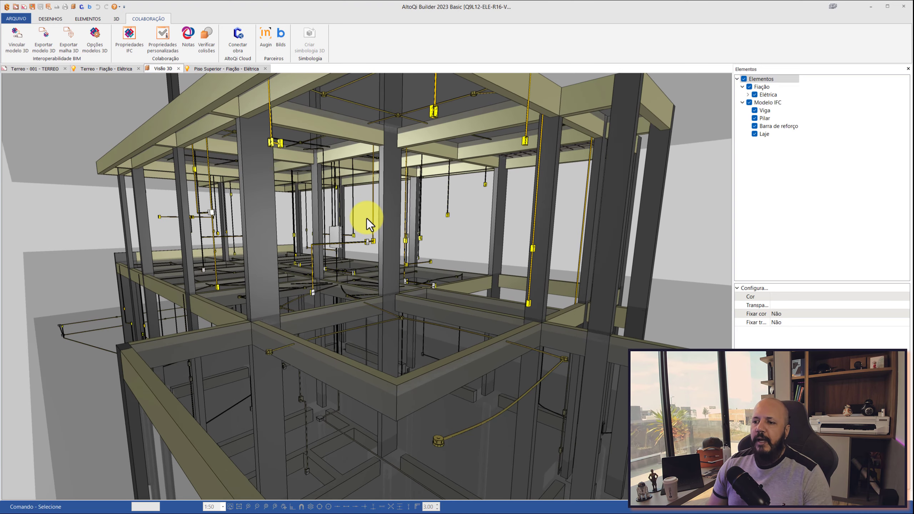
pyautogui.scroll(5, 324, 230)
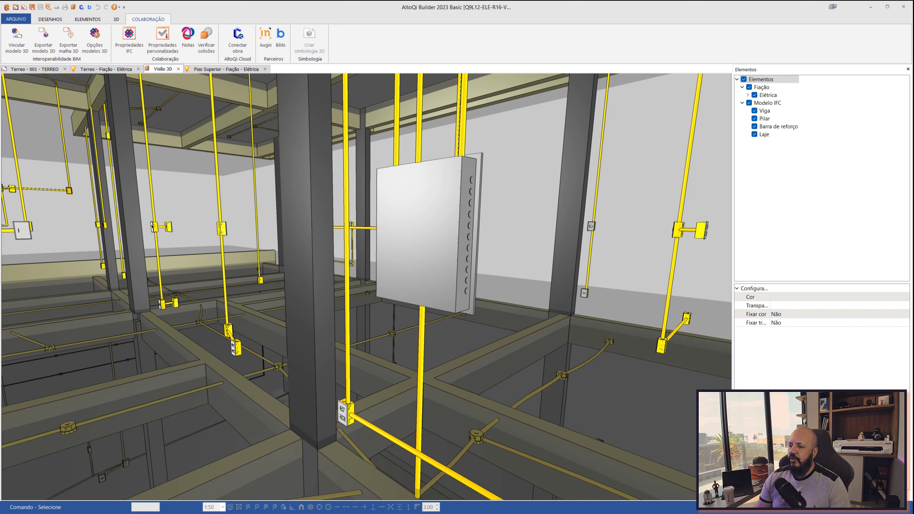
# - Zoom out and orbit the 3D model, swinging the view toward the electrical panel
pyautogui.scroll(-2, 616, 211)
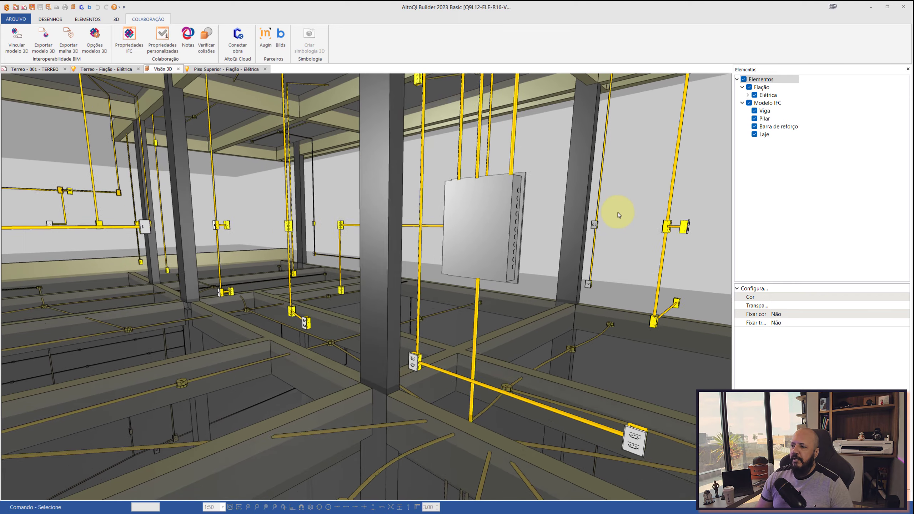
pyautogui.scroll(-2, 615, 210)
pyautogui.scroll(-2, 615, 205)
pyautogui.moveTo(615, 203)
pyautogui.mouseDown(button='middle')
pyautogui.moveTo(611, 183)
pyautogui.moveTo(506, 179)
pyautogui.moveTo(534, 171)
pyautogui.moveTo(347, 204)
pyautogui.mouseUp(button='middle')
pyautogui.scroll(5, 577, 231)
pyautogui.moveTo(577, 231); pyautogui.dragTo(535, 228, button='middle')
pyautogui.scroll(1, 534, 231)
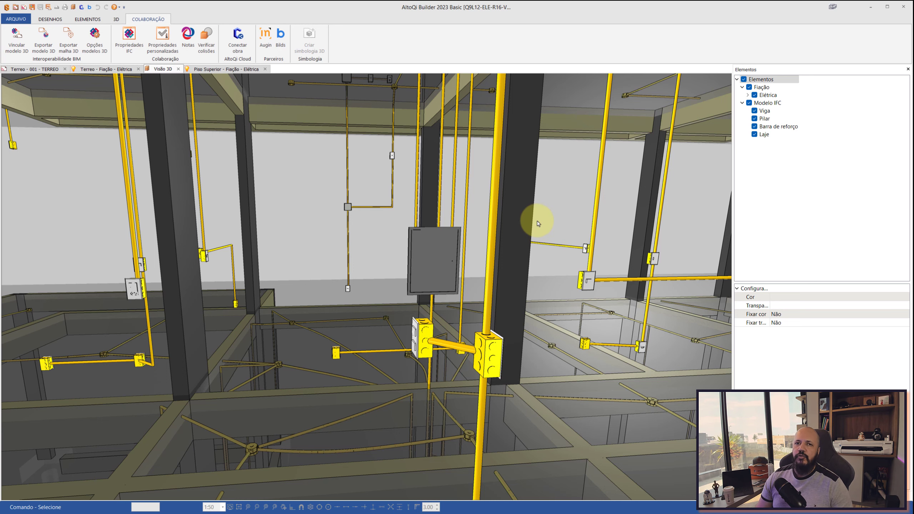
# - Orbit around the panel and conduits to look along the wall between columns and beams
pyautogui.moveTo(538, 222)
pyautogui.mouseDown(button='middle')
pyautogui.moveTo(518, 155)
pyautogui.moveTo(489, 172)
pyautogui.mouseUp(button='middle')
pyautogui.scroll(-1, 345, 220)
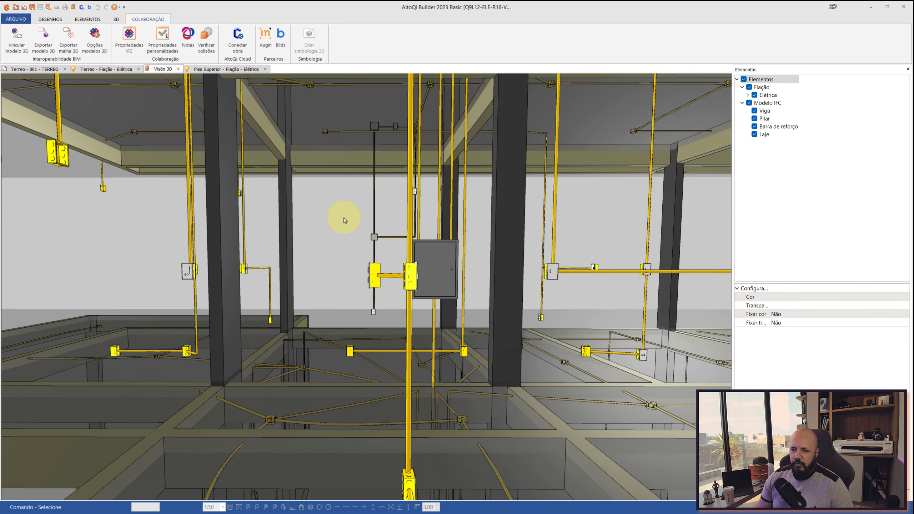
pyautogui.moveTo(344, 220)
pyautogui.mouseDown(button='middle')
pyautogui.moveTo(351, 261)
pyautogui.moveTo(460, 269)
pyautogui.mouseUp(button='middle')
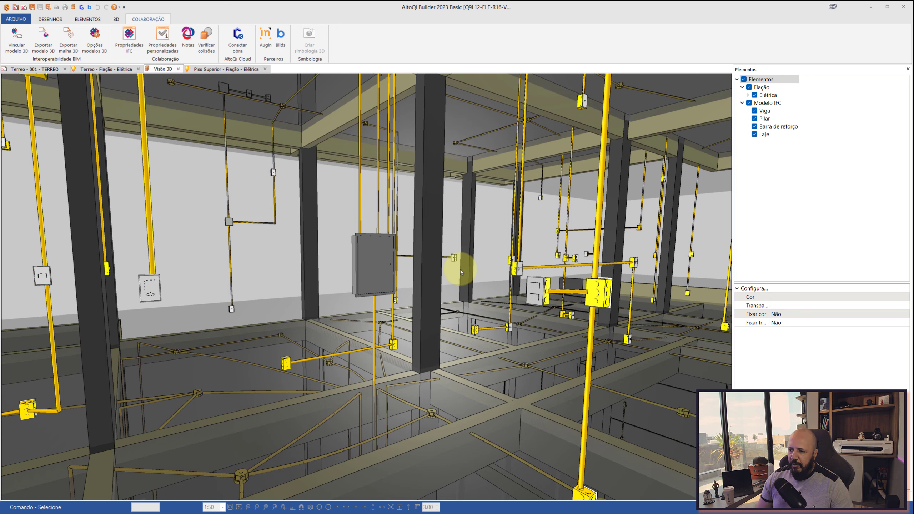
pyautogui.moveTo(489, 228)
pyautogui.mouseDown(button='middle')
pyautogui.moveTo(489, 204)
pyautogui.moveTo(447, 192)
pyautogui.moveTo(514, 273)
pyautogui.mouseUp(button='middle')
pyautogui.scroll(-3, 514, 216)
pyautogui.scroll(-3, 490, 233)
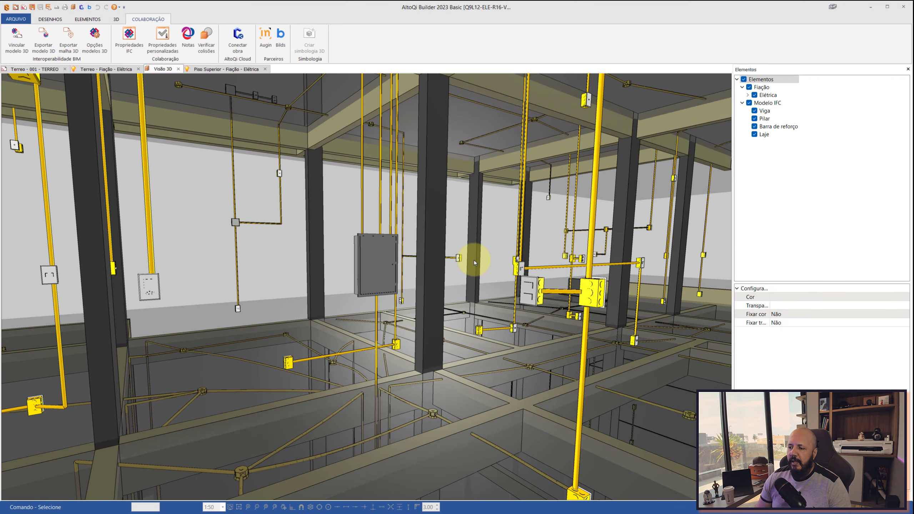
pyautogui.scroll(-5, 474, 260)
pyautogui.scroll(2, 471, 295)
pyautogui.scroll(10, 470, 342)
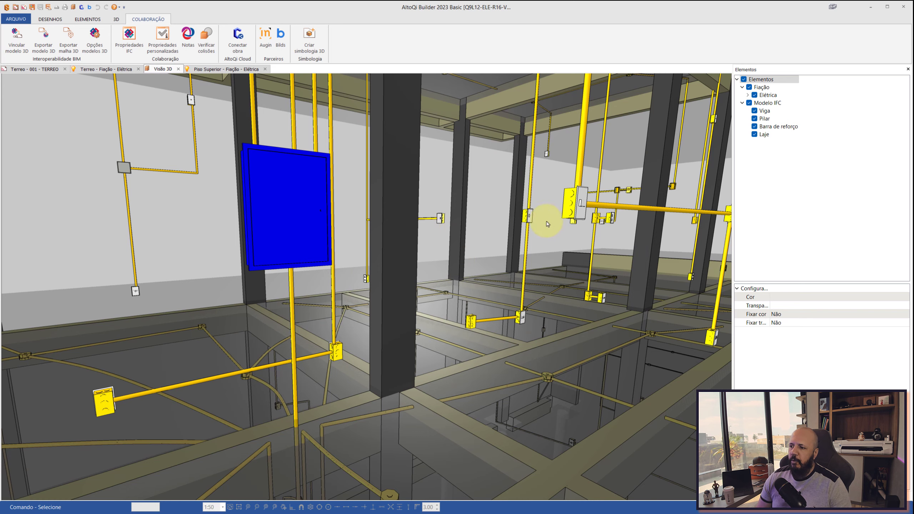
# - Select the junction box on the conduit to inspect it, then clear the selection
pyautogui.moveTo(541, 218); pyautogui.dragTo(467, 238, button='middle')
pyautogui.scroll(2, 466, 238)
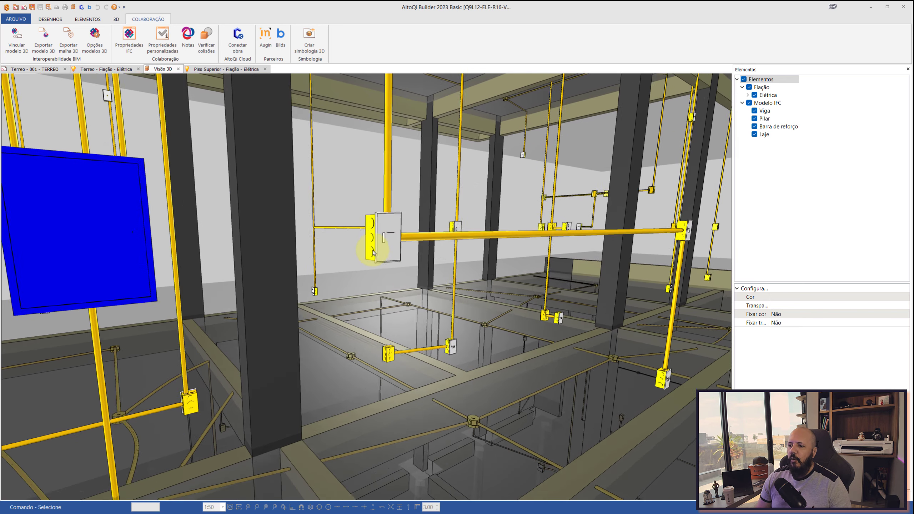
pyautogui.click(392, 236)
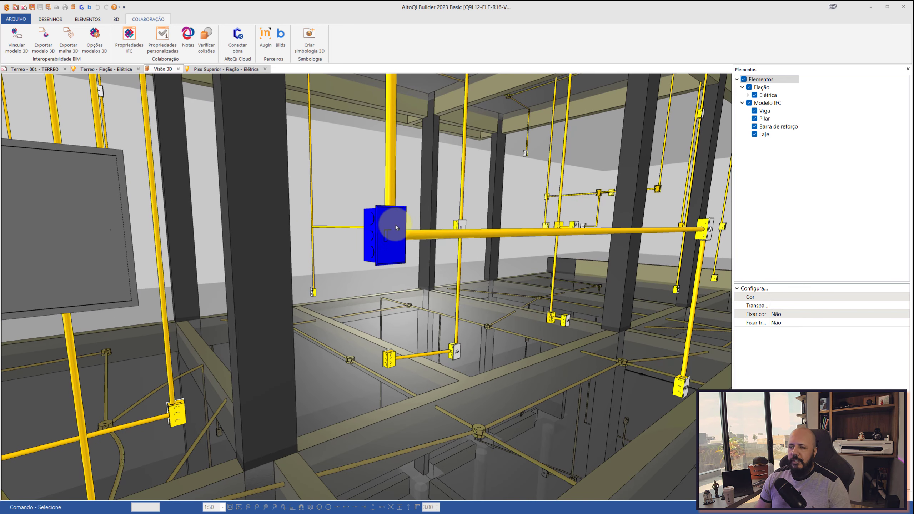
pyautogui.press('Escape')
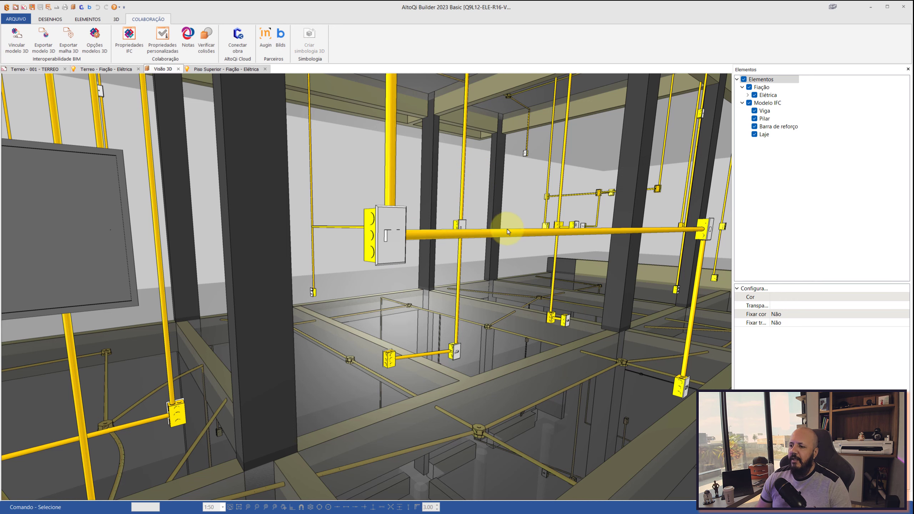
# - Select the horizontal conduit, orbit along its length, then deselect it
pyautogui.scroll(2, 507, 232)
pyautogui.click(526, 231)
pyautogui.moveTo(526, 177); pyautogui.dragTo(469, 194, button='middle')
pyautogui.moveTo(556, 189)
pyautogui.mouseDown(button='middle')
pyautogui.moveTo(414, 211)
pyautogui.moveTo(414, 188)
pyautogui.moveTo(434, 167)
pyautogui.mouseUp(button='middle')
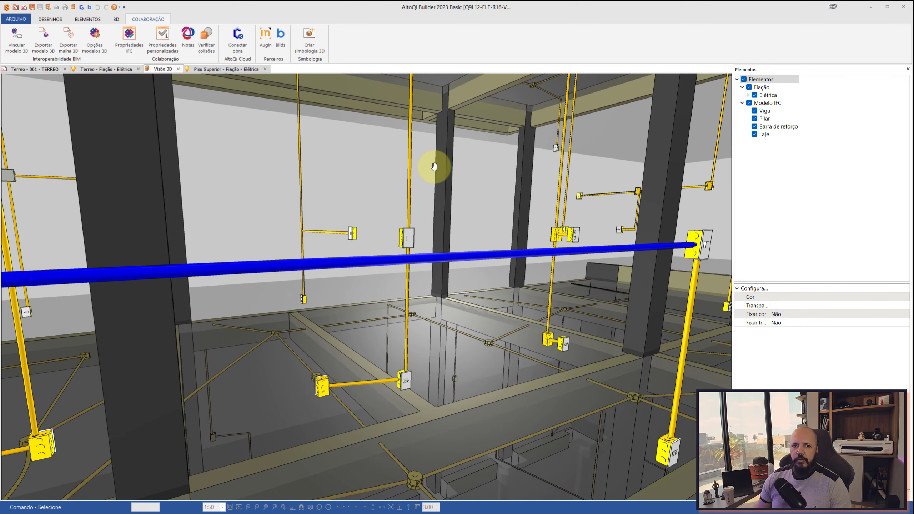
pyautogui.click(490, 180)
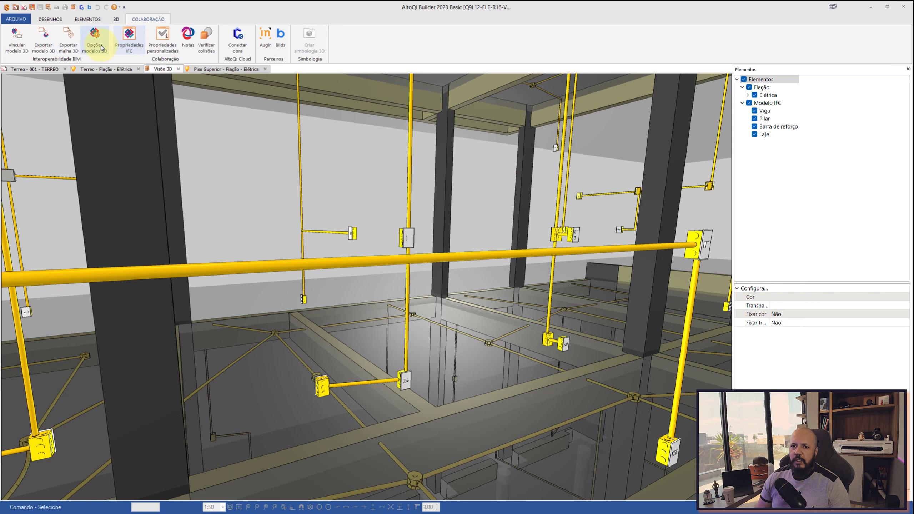
# - Show the 3D display settings and inspect the left column, then clear the selection
pyautogui.click(116, 19)
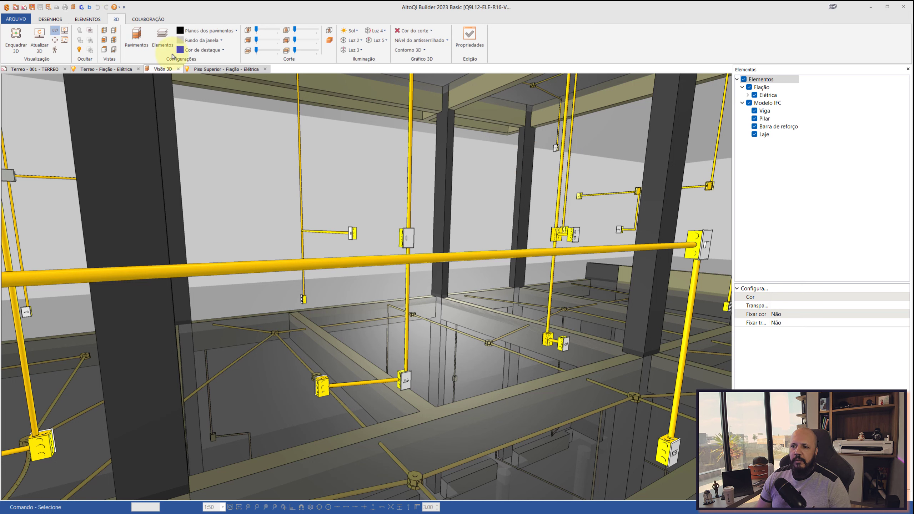
pyautogui.click(159, 189)
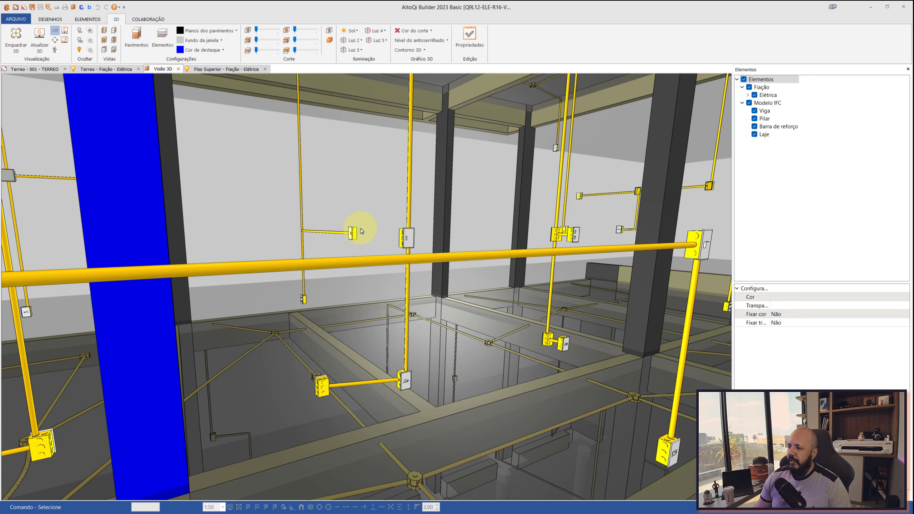
pyautogui.moveTo(357, 224); pyautogui.dragTo(388, 206)
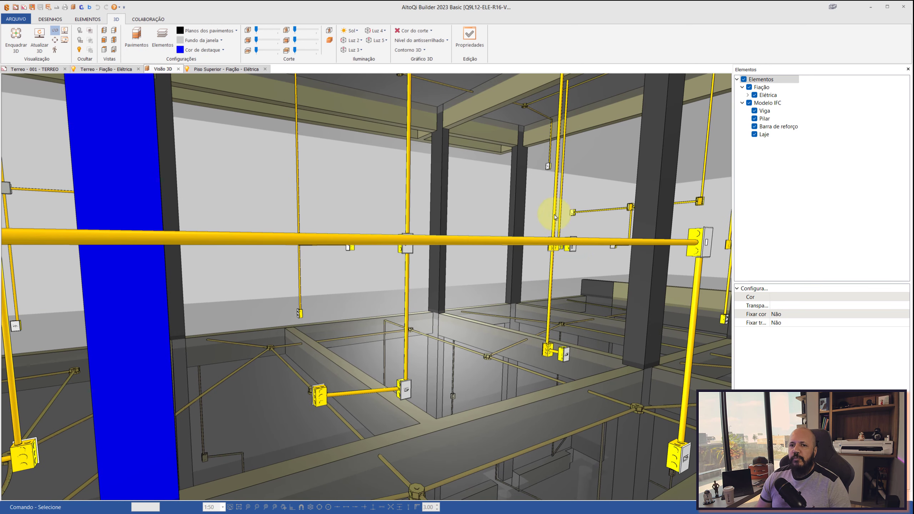
pyautogui.press('Escape')
# - Close Visão 3D and show the Piso Superior – Fiação – Elétrica drawing at the QD2 diagram
pyautogui.click(178, 70)
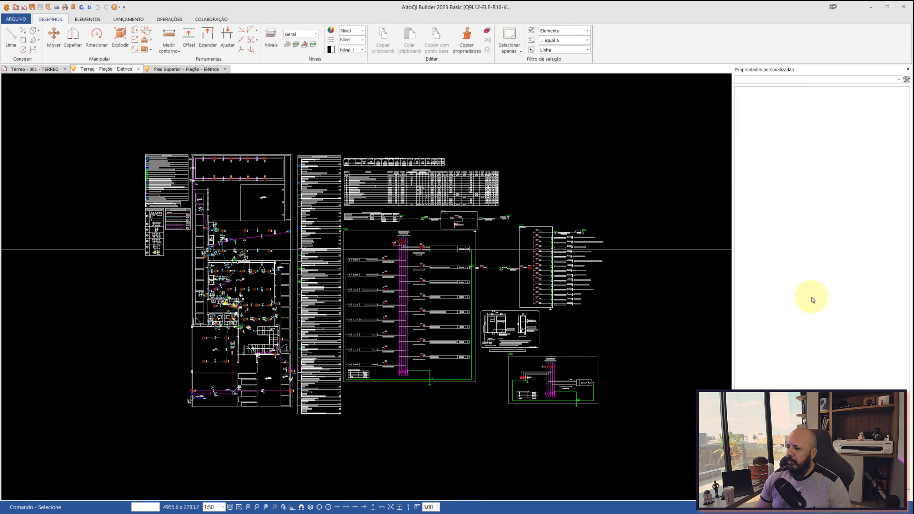
pyautogui.click(170, 70)
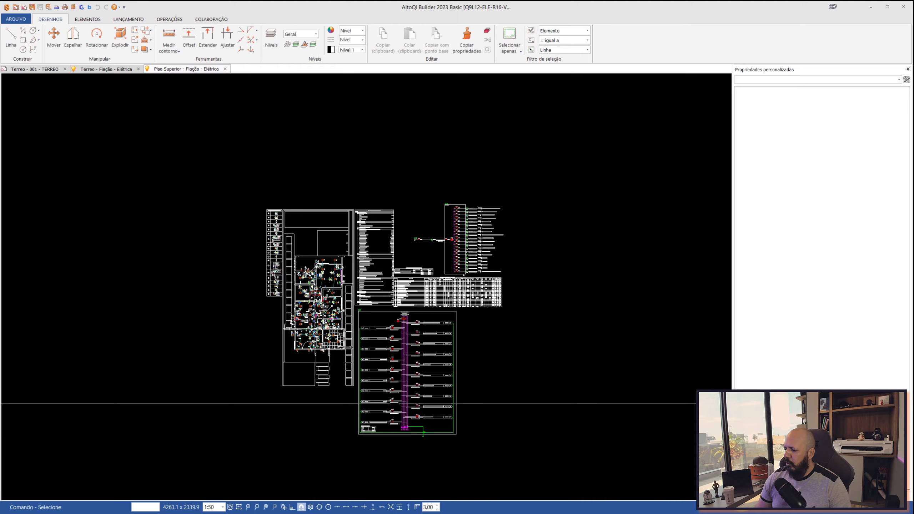
pyautogui.scroll(5, 384, 331)
pyautogui.moveTo(459, 357); pyautogui.dragTo(419, 186, button='middle')
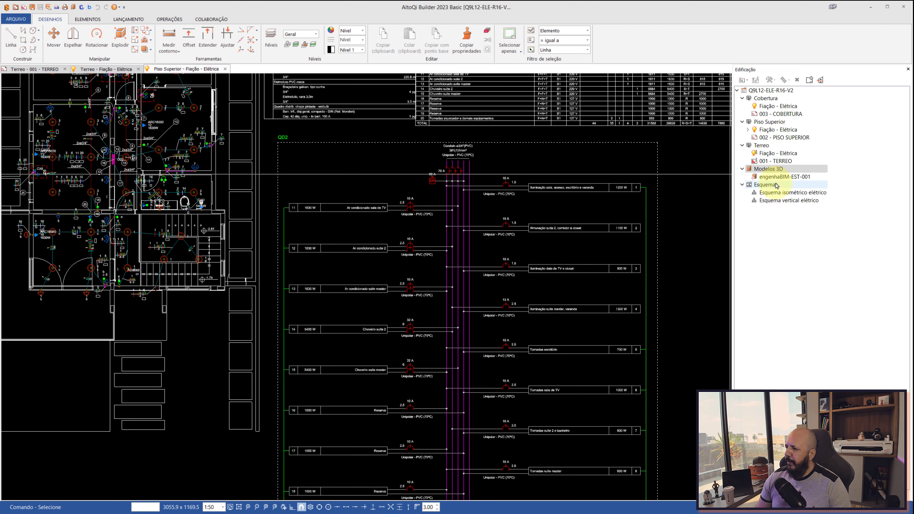
pyautogui.click(774, 172)
# - Link the Q9L12-EXE-R16.ifc file as a 3D model from the Modelos 3D tree entry
pyautogui.rightClick(775, 171)
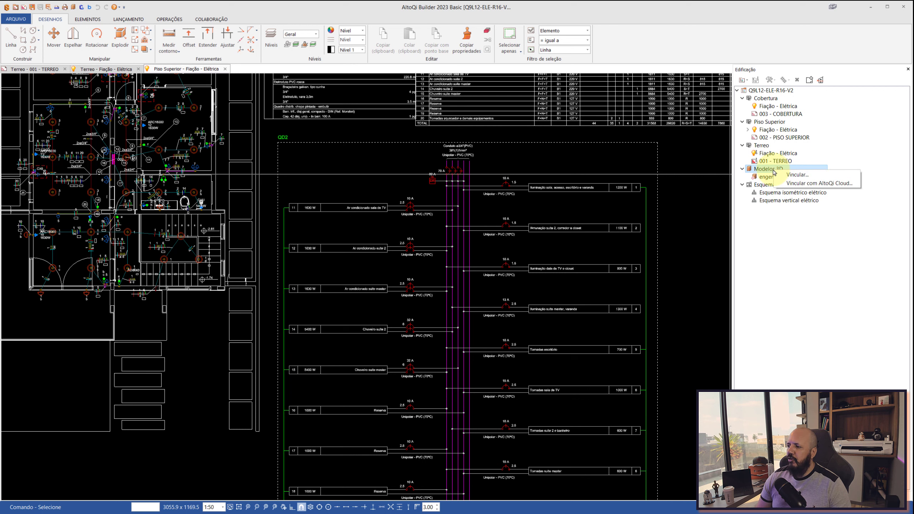
pyautogui.click(797, 174)
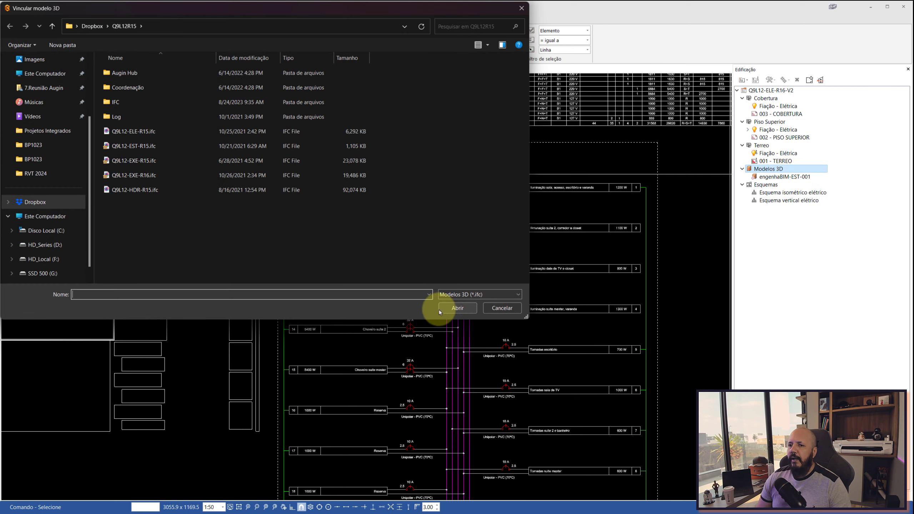
pyautogui.moveTo(273, 9); pyautogui.dragTo(478, 91)
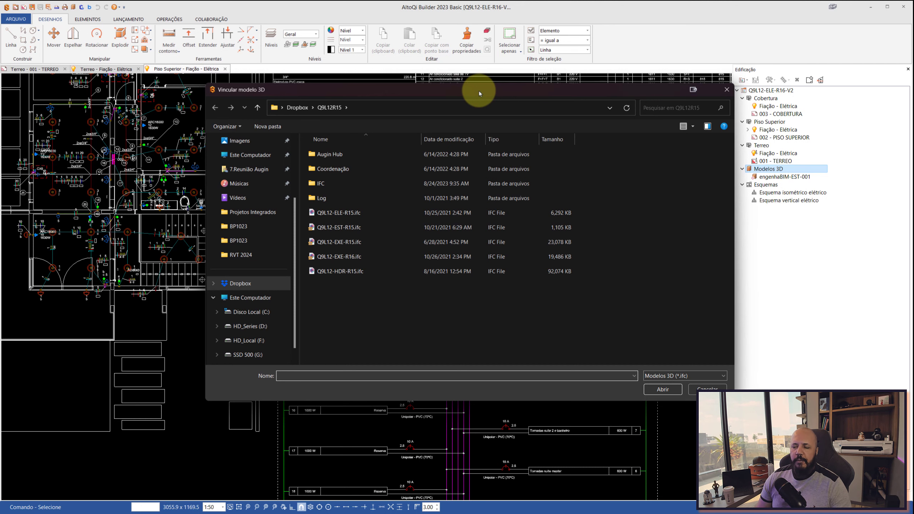
pyautogui.moveTo(478, 90); pyautogui.dragTo(489, 102)
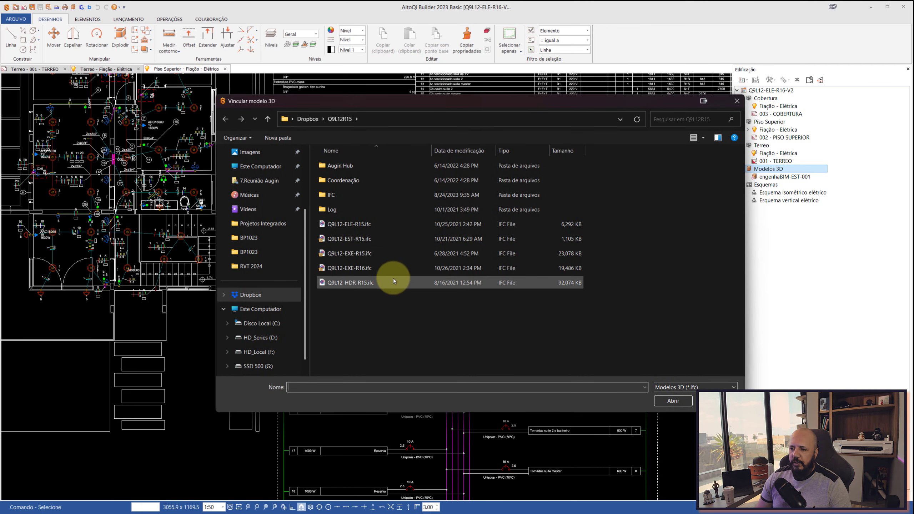
pyautogui.click(355, 270)
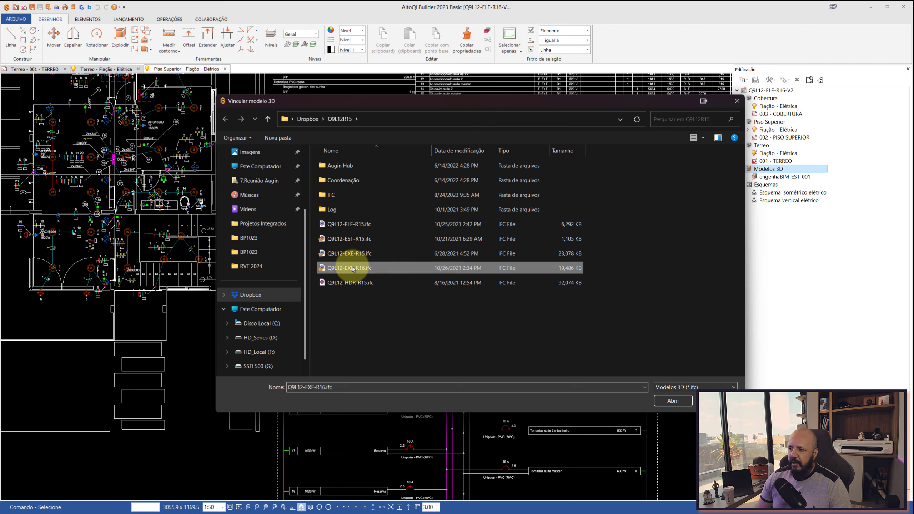
pyautogui.click(672, 400)
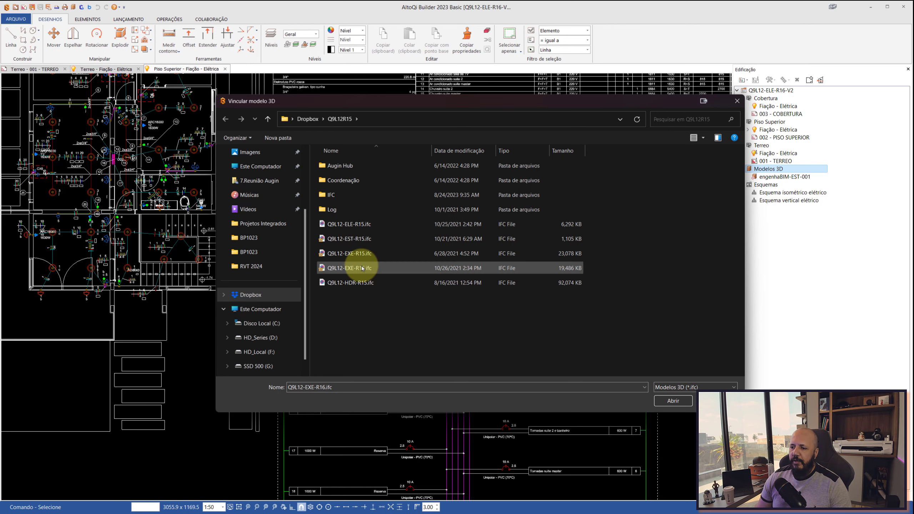
pyautogui.click(671, 400)
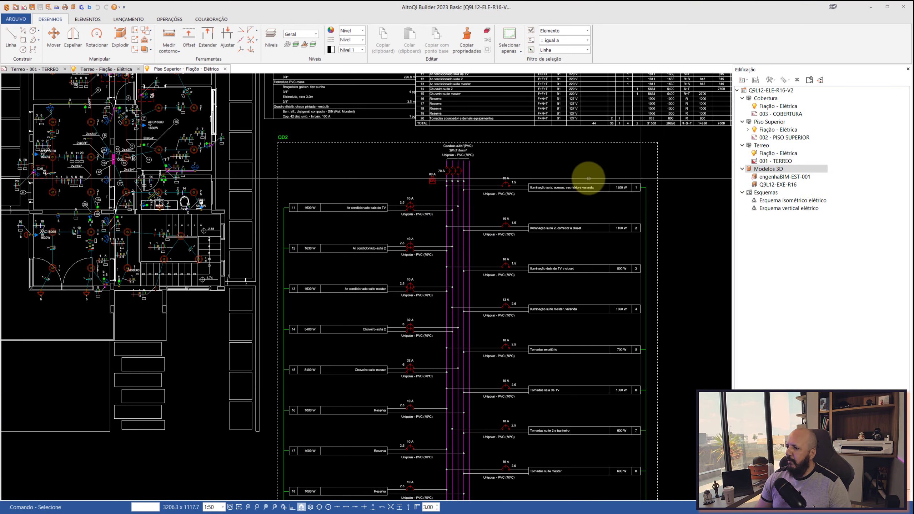
# - Open a 3D view of the whole building via LANÇAMENTO > Visão 3D geral
pyautogui.moveTo(595, 164); pyautogui.dragTo(369, 141)
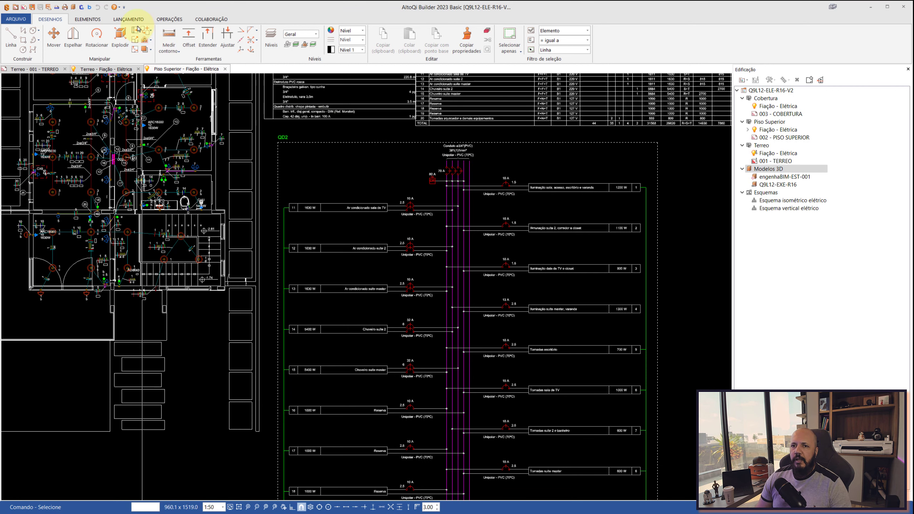
pyautogui.click(129, 19)
pyautogui.click(629, 50)
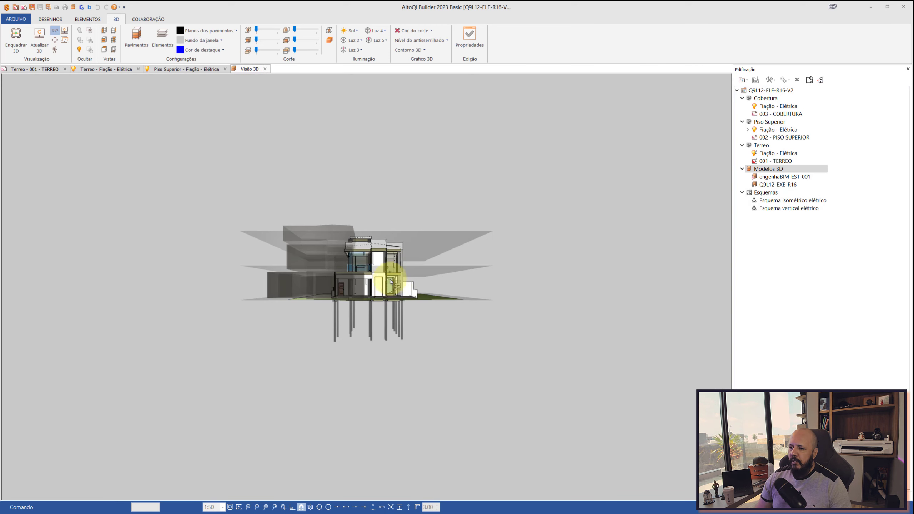
pyautogui.scroll(5, 395, 280)
pyautogui.scroll(5, 395, 281)
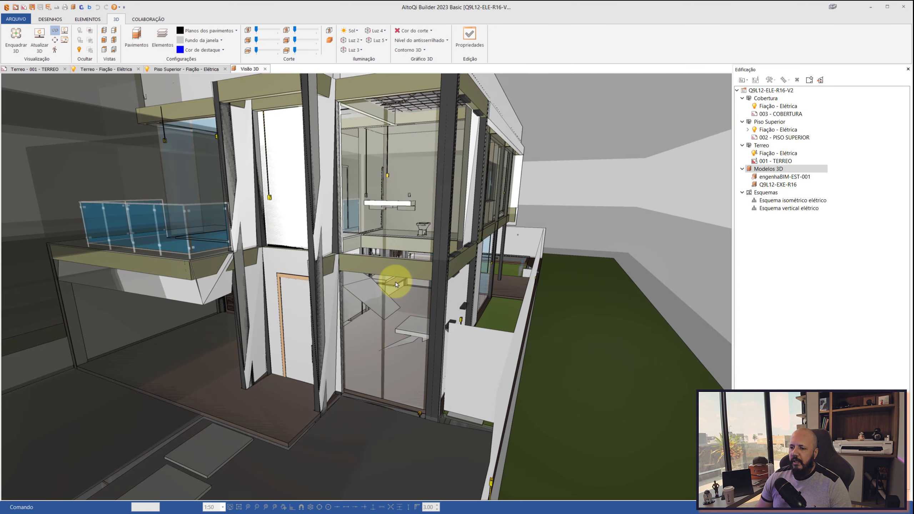
pyautogui.scroll(-5, 407, 249)
# - Orbit down into the bathroom, past the door, to face the wall with the switch
pyautogui.moveTo(322, 310)
pyautogui.mouseDown(button='middle')
pyautogui.moveTo(342, 194)
pyautogui.moveTo(363, 261)
pyautogui.moveTo(329, 196)
pyautogui.mouseUp(button='middle')
pyautogui.scroll(5, 330, 197)
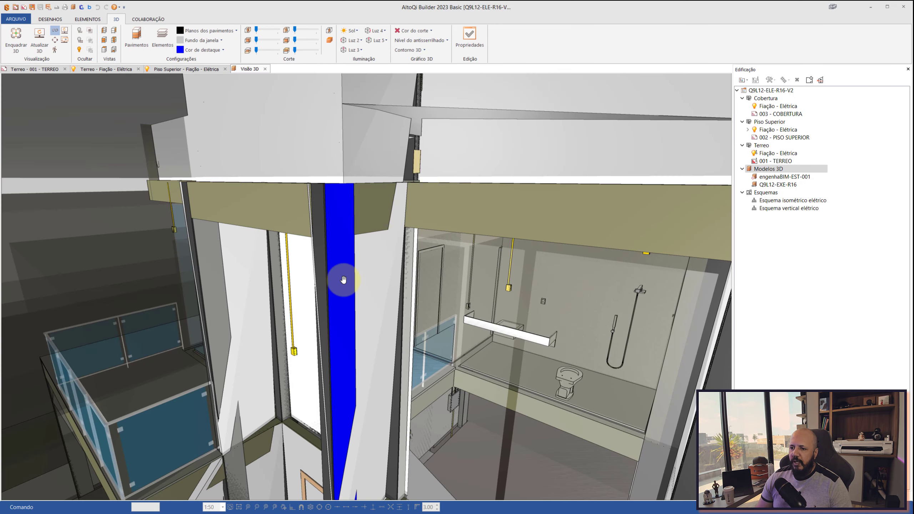
pyautogui.moveTo(423, 262); pyautogui.dragTo(455, 288, button='middle')
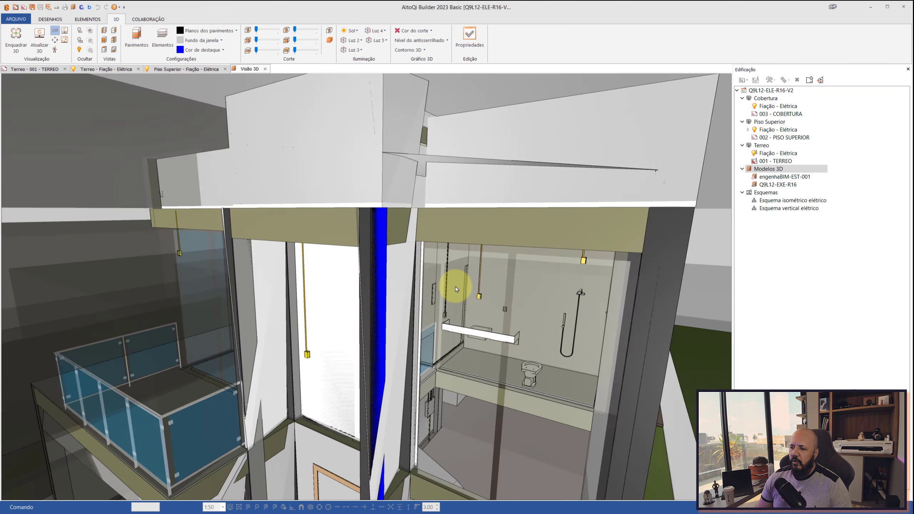
pyautogui.scroll(-3, 455, 288)
pyautogui.moveTo(441, 230); pyautogui.dragTo(453, 147, button='middle')
pyautogui.scroll(3, 418, 251)
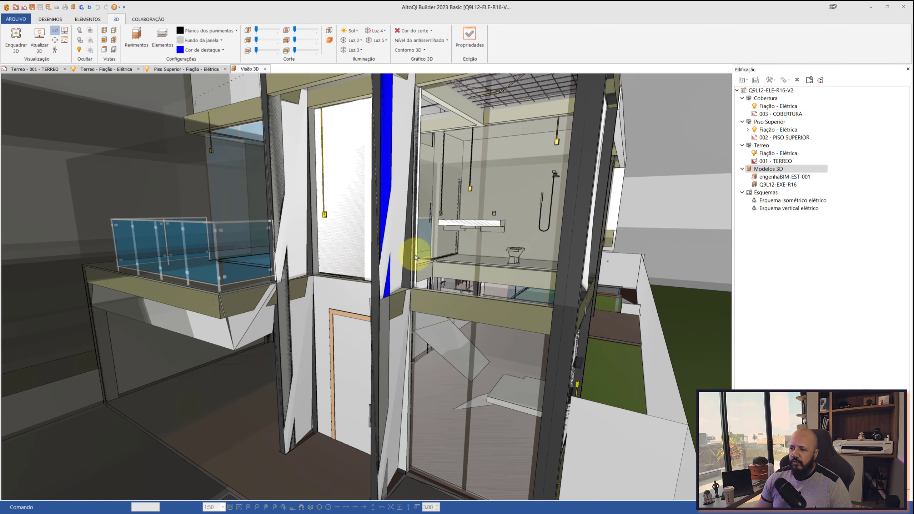
pyautogui.moveTo(418, 251)
pyautogui.mouseDown(button='middle')
pyautogui.moveTo(516, 228)
pyautogui.moveTo(535, 265)
pyautogui.moveTo(430, 219)
pyautogui.moveTo(578, 358)
pyautogui.moveTo(471, 245)
pyautogui.moveTo(351, 225)
pyautogui.moveTo(497, 392)
pyautogui.mouseUp(button='middle')
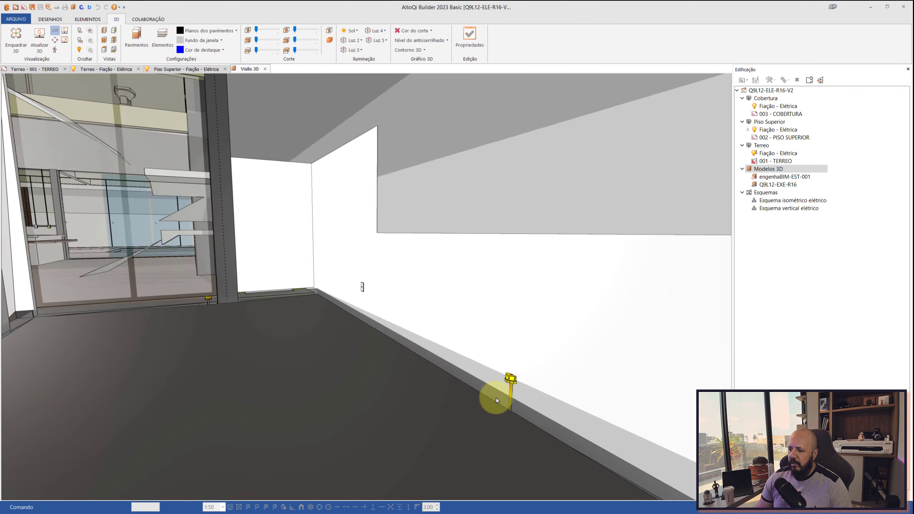
pyautogui.scroll(2, 504, 387)
pyautogui.scroll(-2, 367, 261)
pyautogui.moveTo(367, 261)
pyautogui.mouseDown(button='middle')
pyautogui.moveTo(503, 373)
pyautogui.moveTo(533, 306)
pyautogui.mouseUp(button='middle')
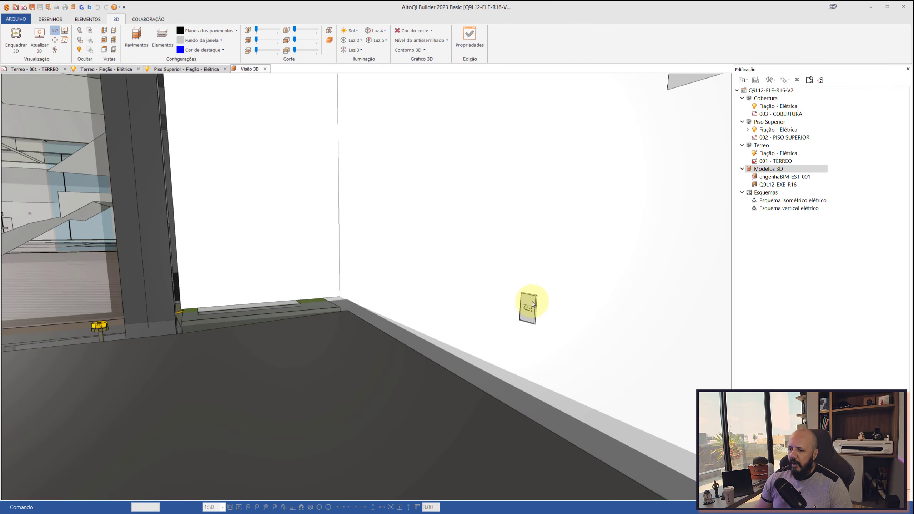
# - Orbit and zoom to look up at the glass balcony railing
pyautogui.scroll(-3, 536, 226)
pyautogui.scroll(-2, 550, 252)
pyautogui.moveTo(563, 261)
pyautogui.mouseDown(button='middle')
pyautogui.moveTo(377, 265)
pyautogui.moveTo(451, 319)
pyautogui.moveTo(457, 355)
pyautogui.mouseUp(button='middle')
pyautogui.scroll(3, 414, 316)
pyautogui.scroll(2, 214, 176)
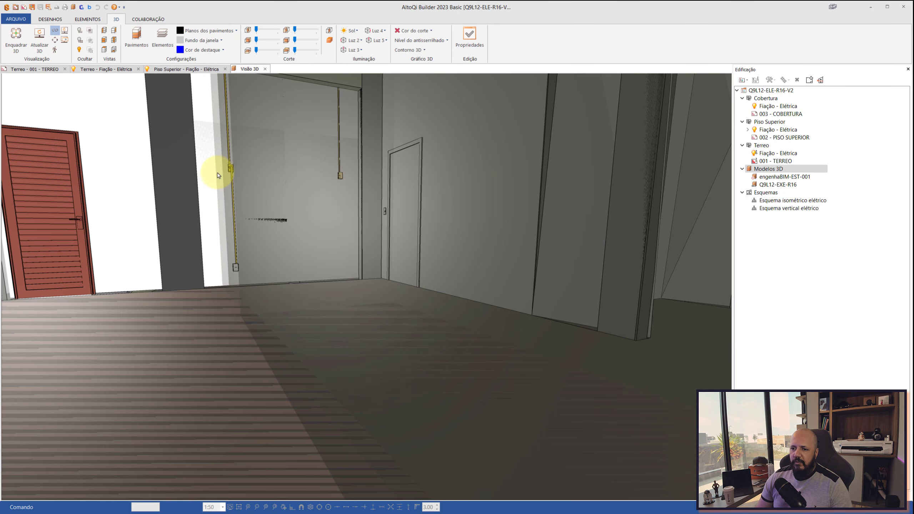
pyautogui.scroll(2, 221, 175)
pyautogui.scroll(3, 230, 165)
pyautogui.scroll(-3, 241, 158)
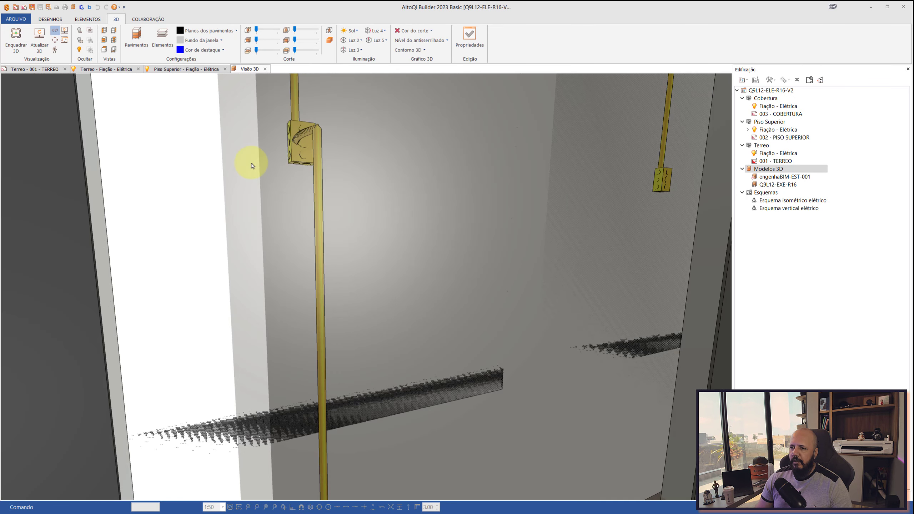
pyautogui.scroll(1, 266, 165)
pyautogui.scroll(-2, 324, 190)
# - Swing round to the blue wall and zoom into the glass room
pyautogui.moveTo(413, 220); pyautogui.dragTo(152, 241, button='middle')
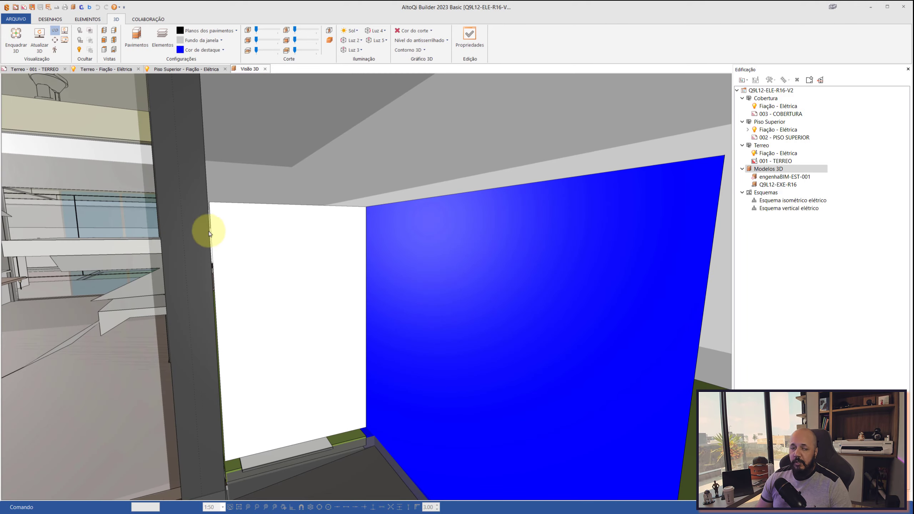
pyautogui.scroll(-2, 328, 266)
pyautogui.scroll(1, 329, 265)
pyautogui.scroll(2, 337, 255)
pyautogui.scroll(1, 467, 289)
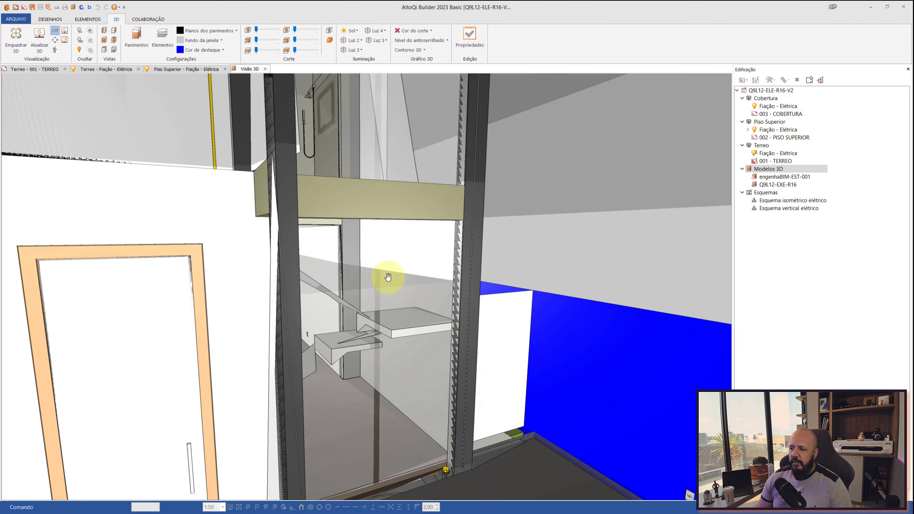
pyautogui.scroll(1, 385, 276)
pyautogui.scroll(1, 244, 275)
pyautogui.scroll(1, 214, 273)
pyautogui.scroll(1, 215, 274)
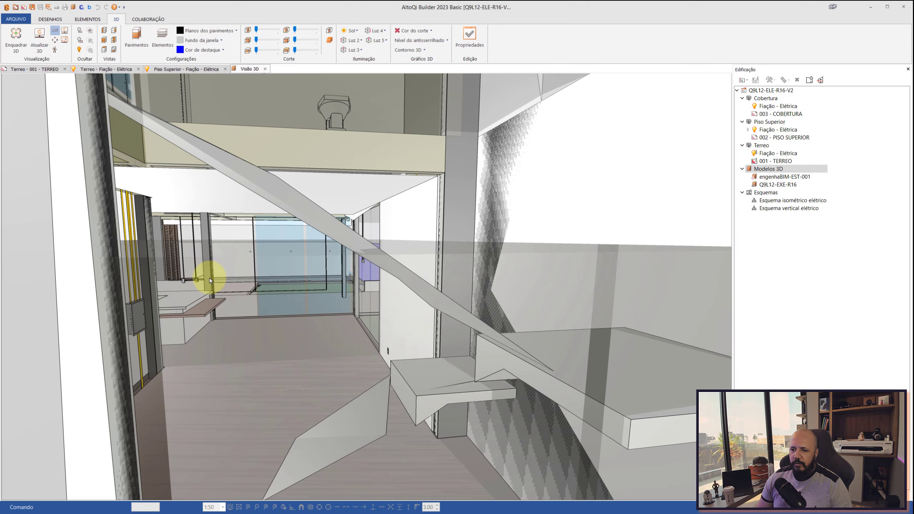
pyautogui.scroll(1, 210, 280)
pyautogui.scroll(1, 210, 278)
pyautogui.scroll(1, 210, 278)
pyautogui.scroll(1, 230, 279)
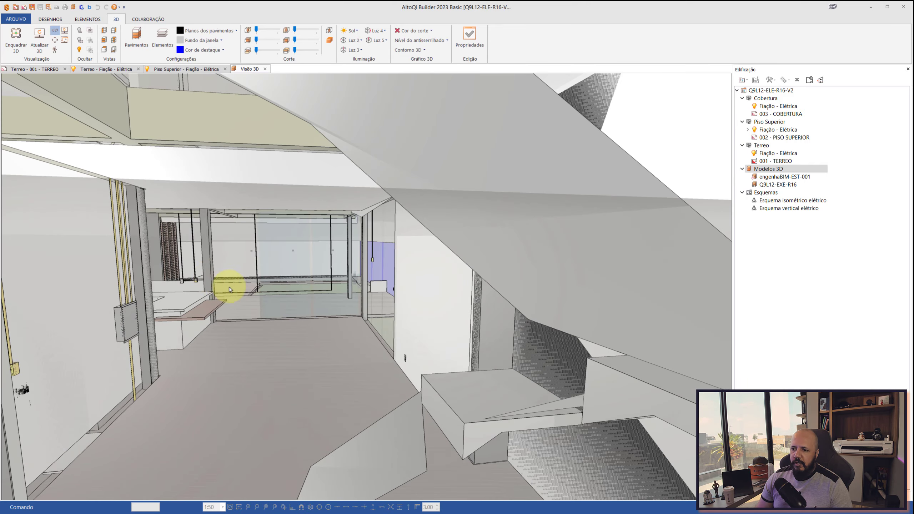
pyautogui.moveTo(230, 280); pyautogui.dragTo(309, 300, button='middle')
pyautogui.scroll(-2, 241, 300)
pyautogui.scroll(-2, 204, 292)
pyautogui.scroll(-2, 216, 290)
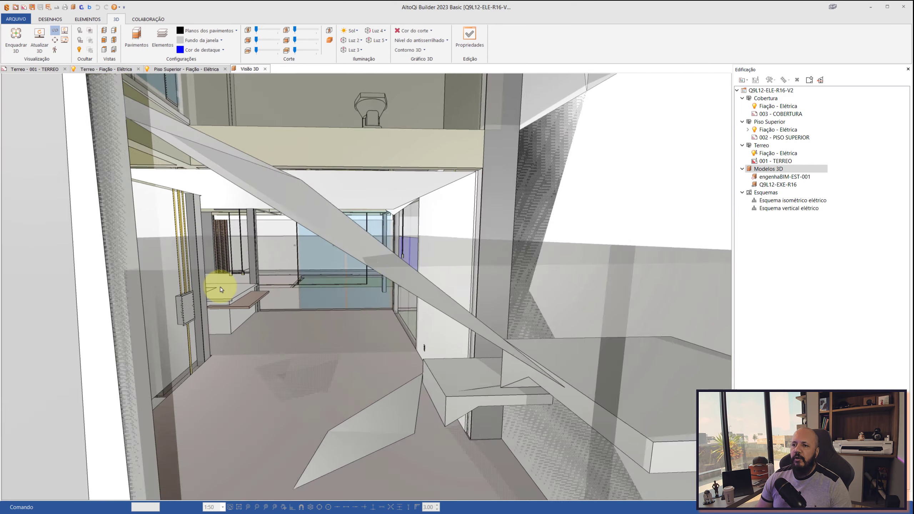
pyautogui.scroll(-5, 220, 289)
pyautogui.scroll(3, 221, 289)
pyautogui.scroll(1, 265, 306)
pyautogui.scroll(2, 344, 336)
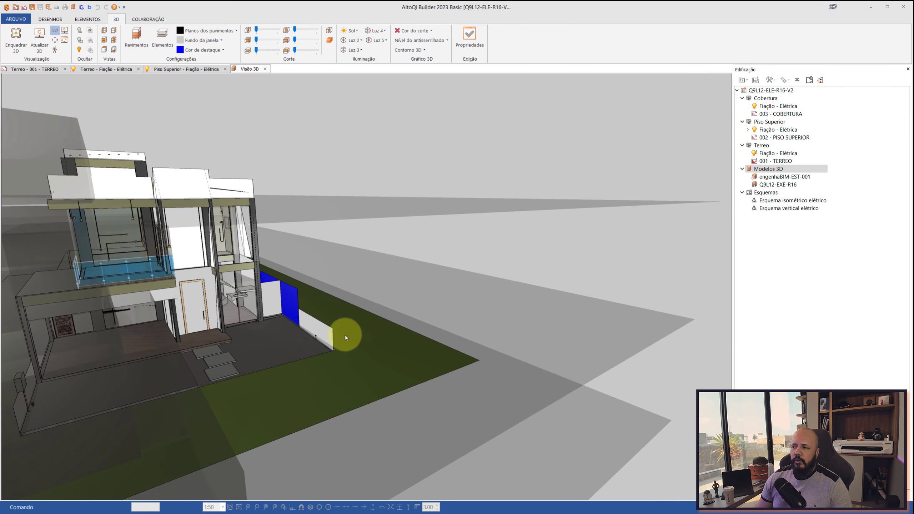
# - Uncheck Modelo IFC > Ambiente in the Elementos tree and orbit the whole building
pyautogui.click(163, 36)
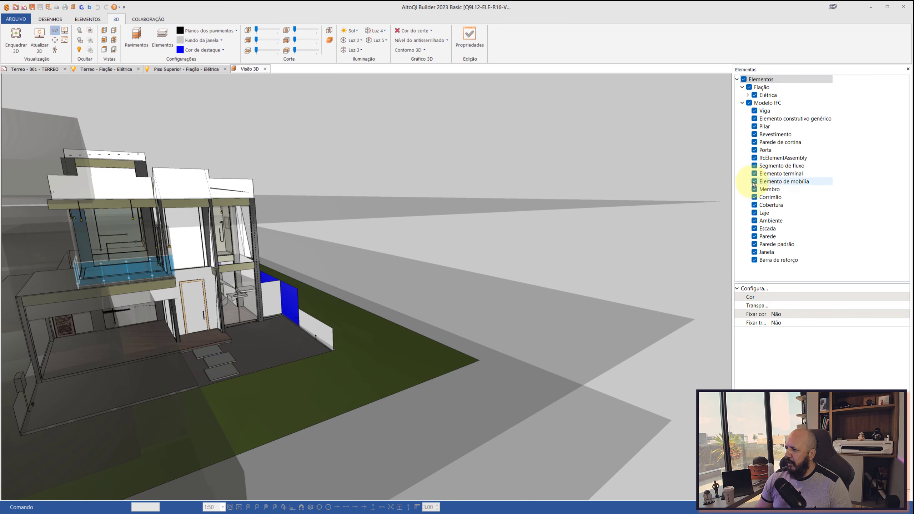
pyautogui.click(754, 221)
pyautogui.scroll(-2, 419, 214)
pyautogui.moveTo(418, 214); pyautogui.dragTo(500, 198)
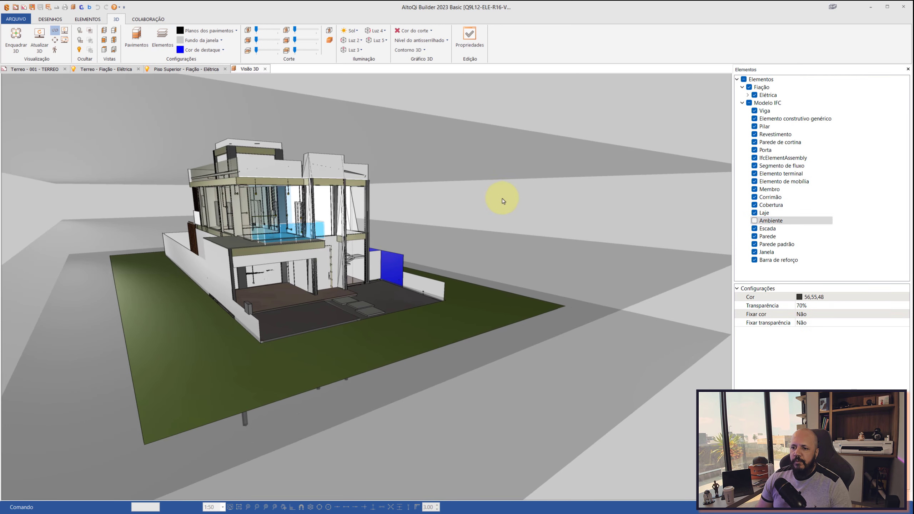
pyautogui.scroll(5, 251, 219)
pyautogui.scroll(-1, 251, 218)
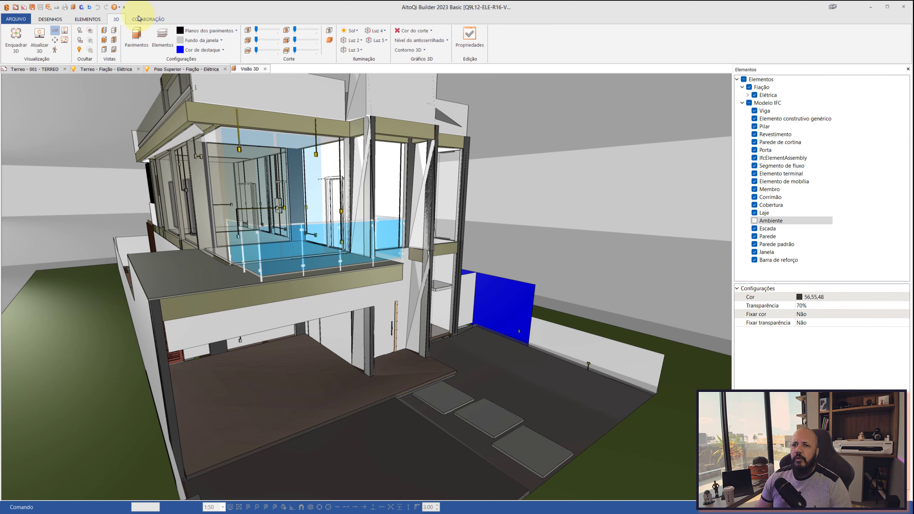
pyautogui.click(148, 20)
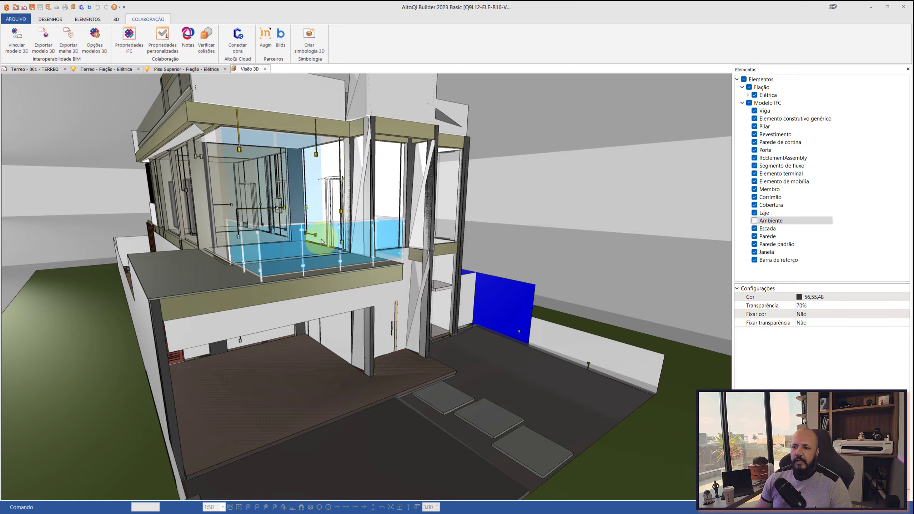
pyautogui.scroll(2, 321, 241)
pyautogui.scroll(-2, 327, 218)
pyautogui.moveTo(320, 210)
pyautogui.mouseDown(button='middle')
pyautogui.moveTo(408, 241)
pyautogui.moveTo(210, 230)
pyautogui.moveTo(486, 207)
pyautogui.moveTo(393, 217)
pyautogui.moveTo(289, 179)
pyautogui.mouseUp(button='middle')
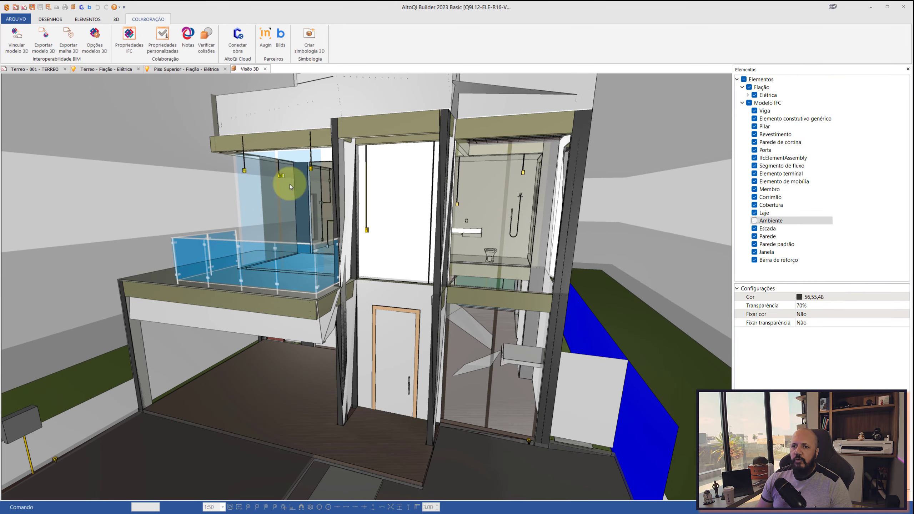
# - In the collision rules, pick Elétrica x portas e janelas and keep Seleção A as Nativo
pyautogui.click(213, 44)
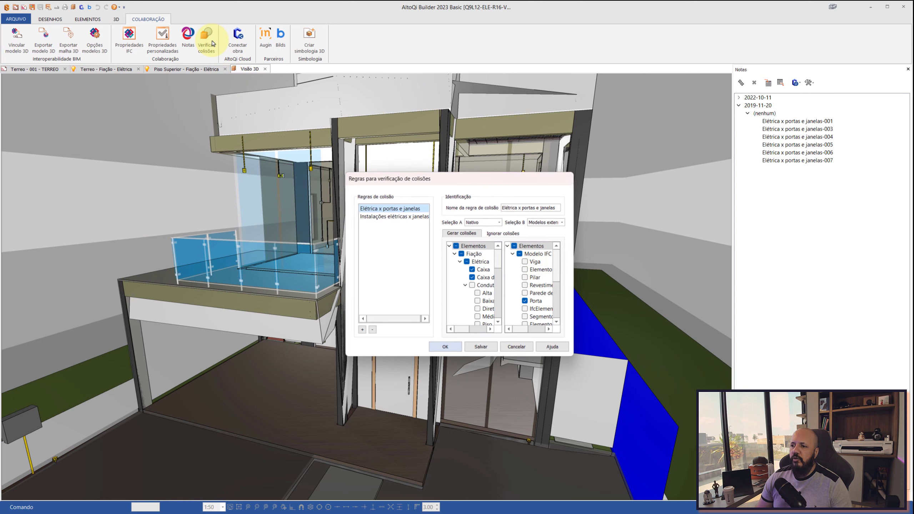
pyautogui.click(402, 218)
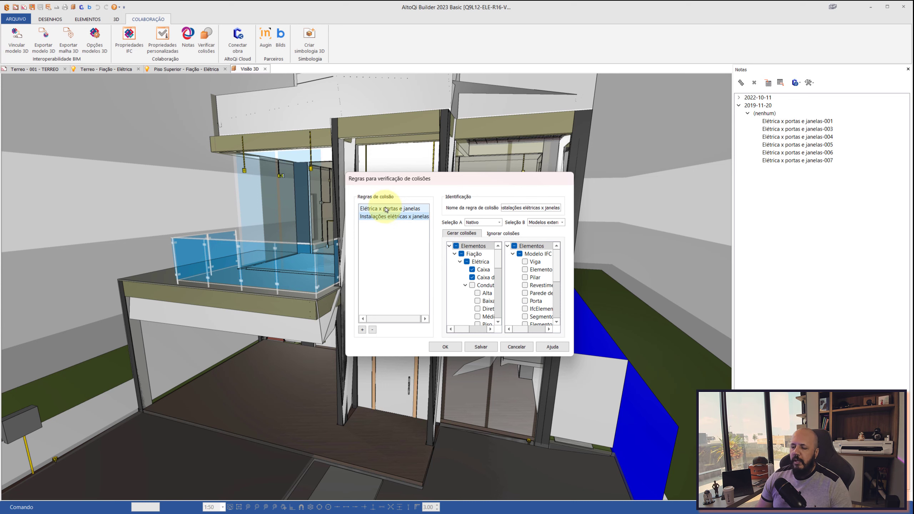
pyautogui.click(386, 211)
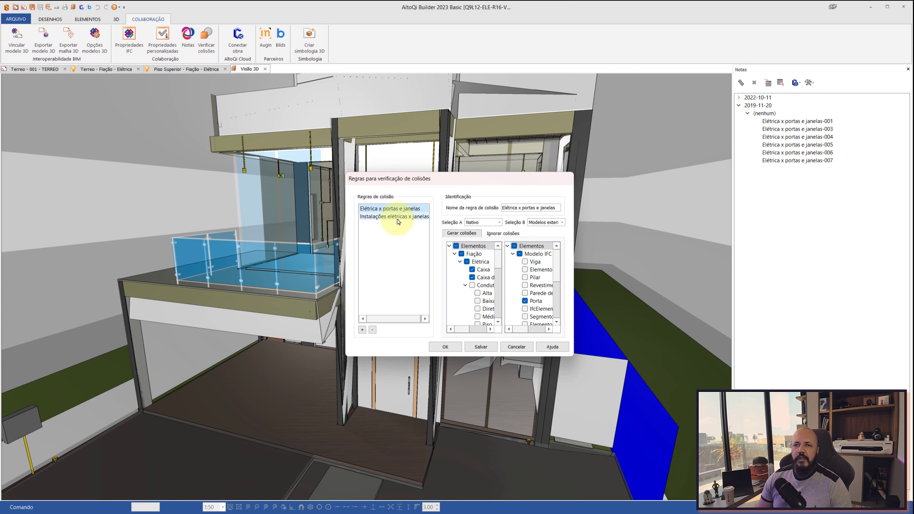
pyautogui.click(554, 222)
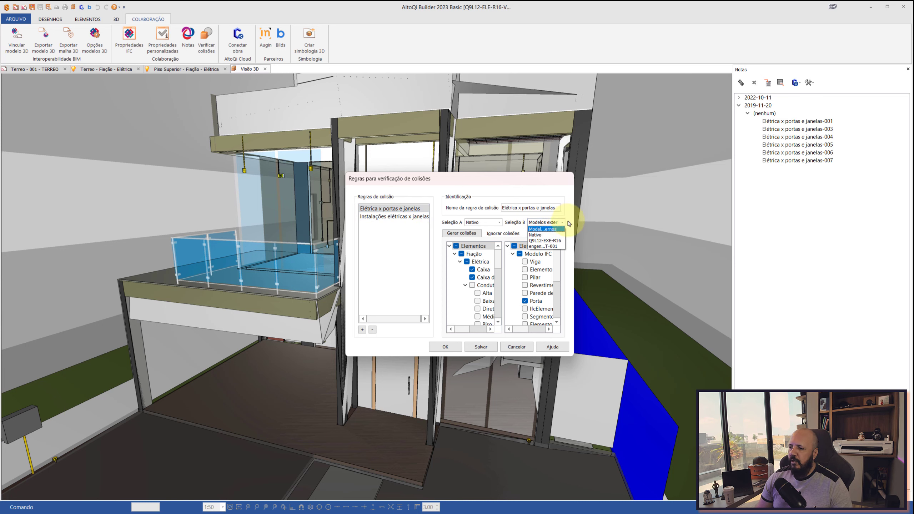
pyautogui.click(492, 225)
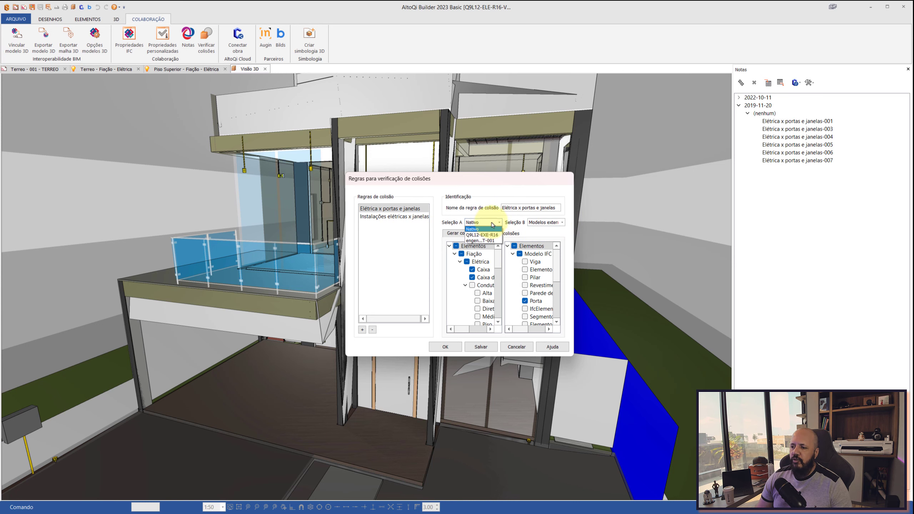
pyautogui.click(495, 223)
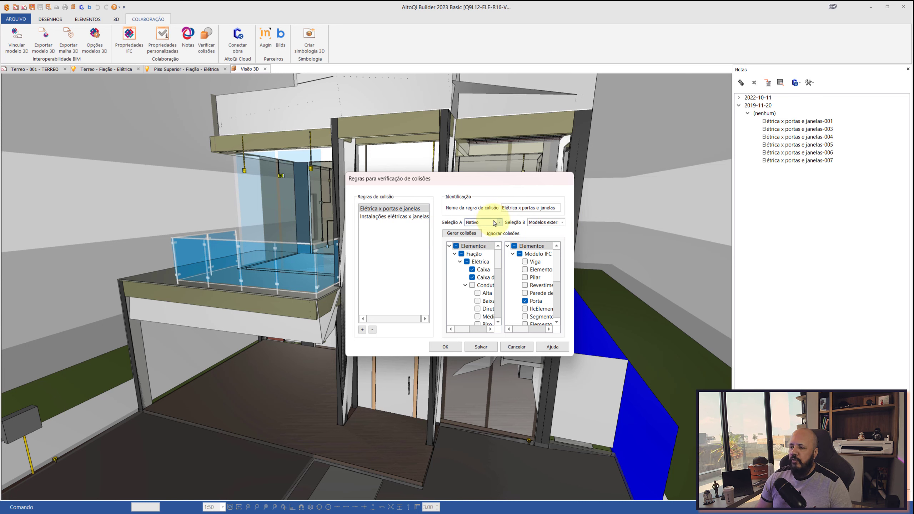
pyautogui.click(494, 223)
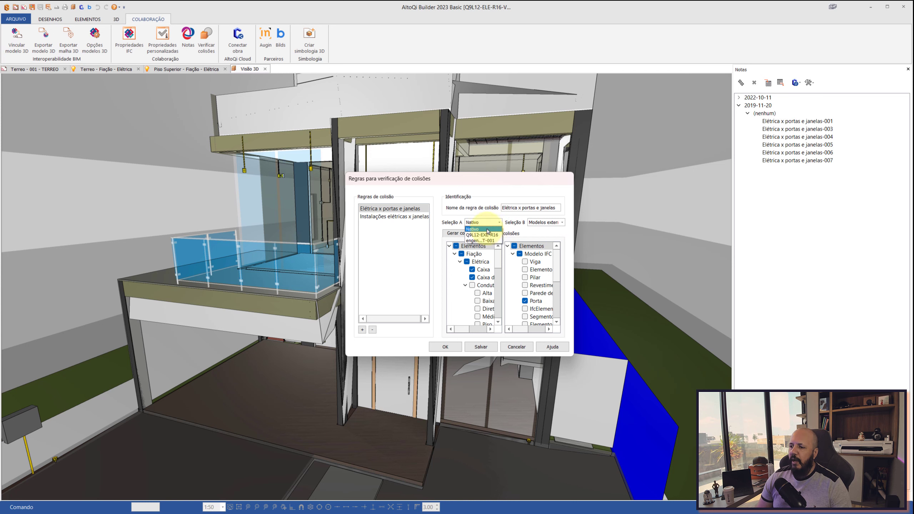
pyautogui.click(488, 230)
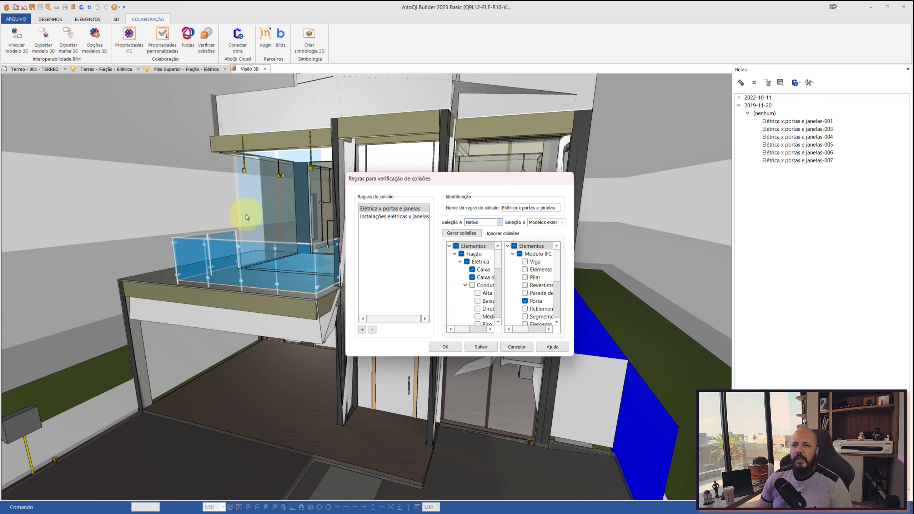
# - Set Seleção B to Q9L12-EXE-R16, include Viga, and run the collision check
pyautogui.click(559, 223)
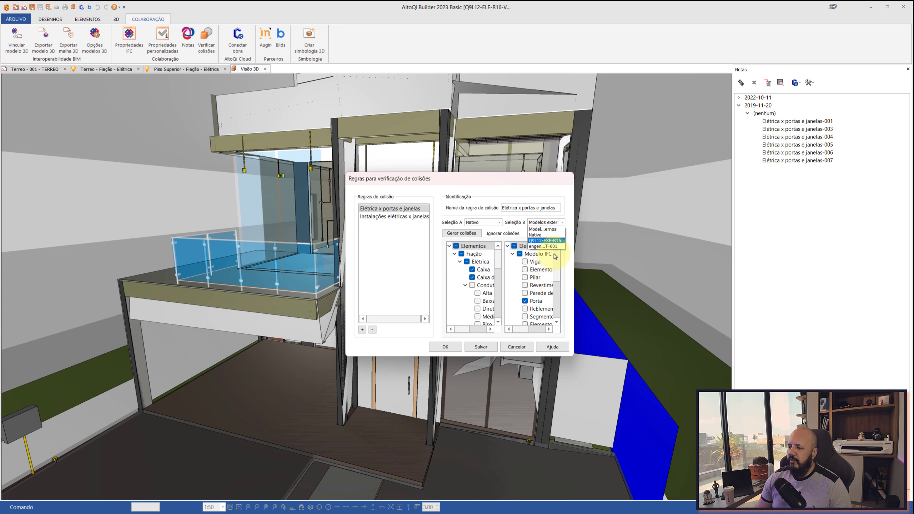
pyautogui.click(552, 242)
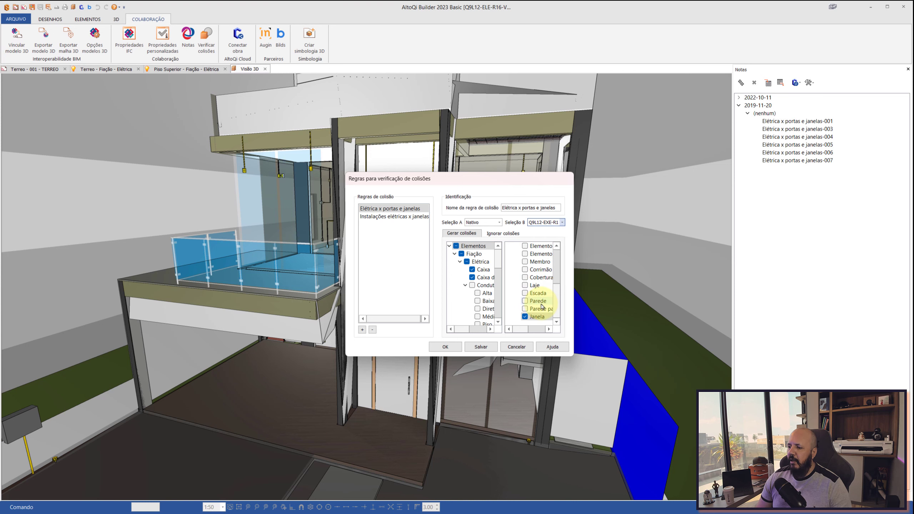
pyautogui.scroll(-5, 546, 287)
pyautogui.scroll(5, 536, 293)
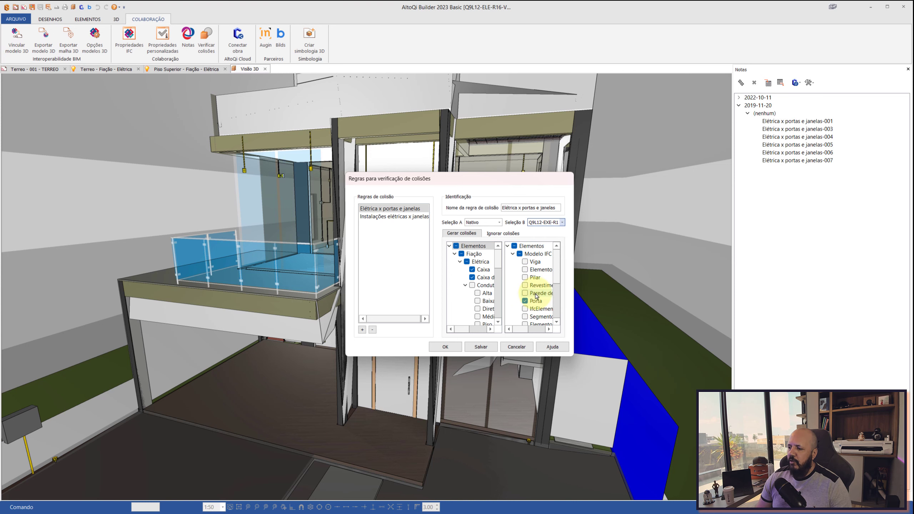
pyautogui.click(525, 262)
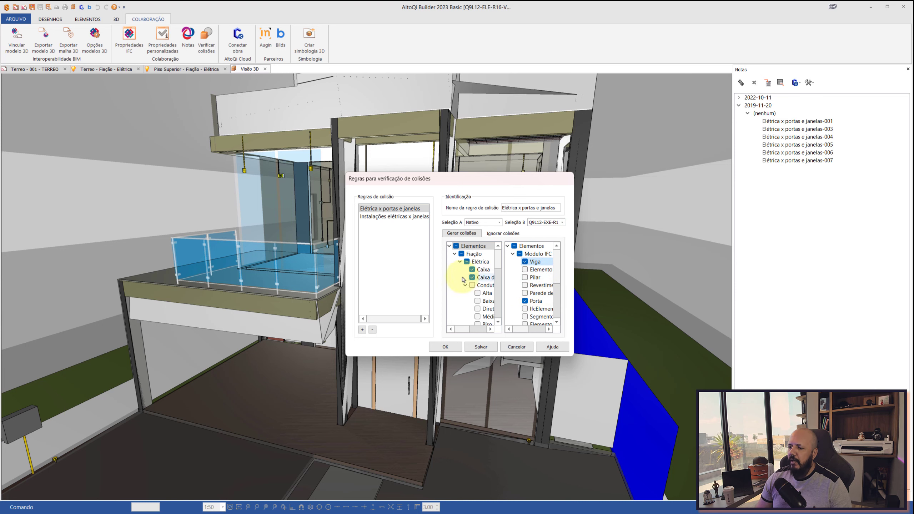
pyautogui.click(454, 347)
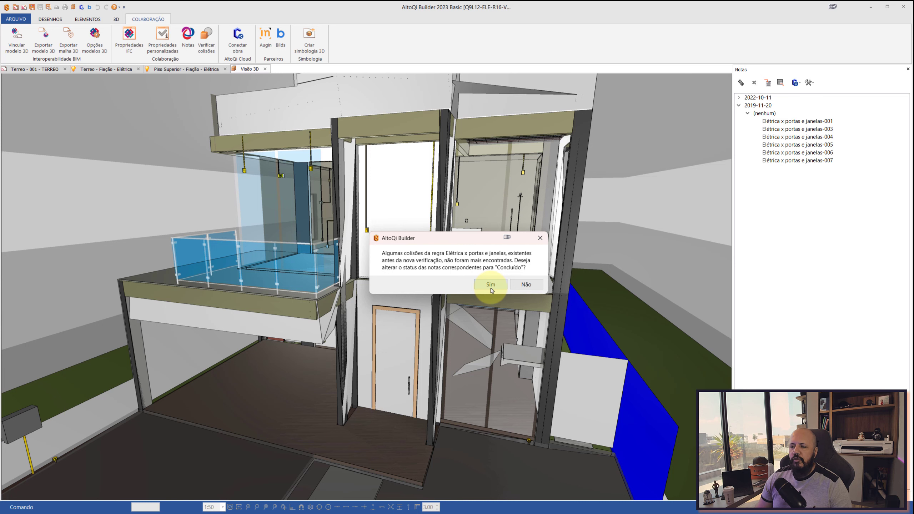
# - Mark vanished collisions Concluído, then view note Elétrica x portas e janelas-003 without changes
pyautogui.click(491, 285)
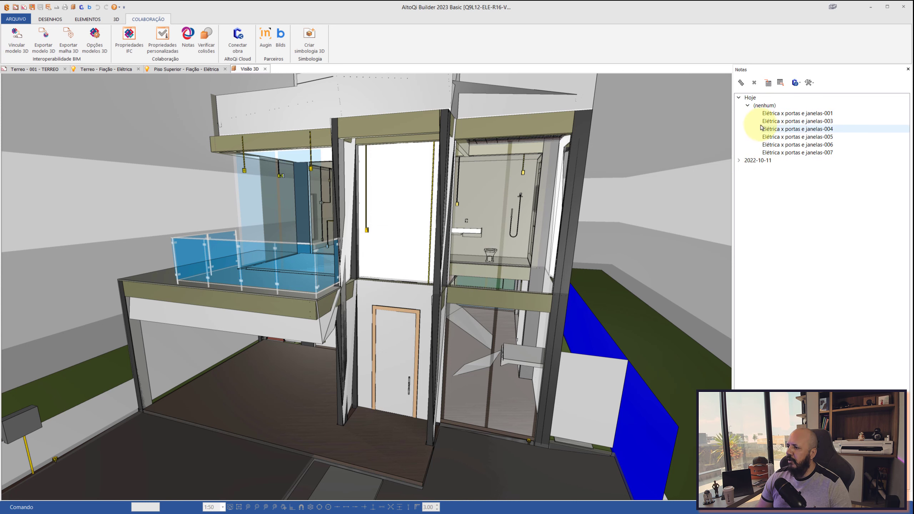
pyautogui.click(777, 121)
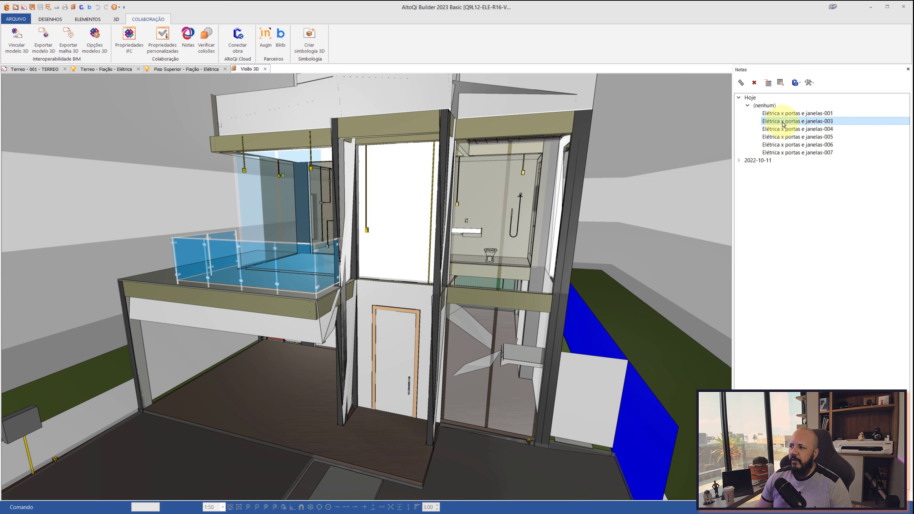
pyautogui.doubleClick(784, 121)
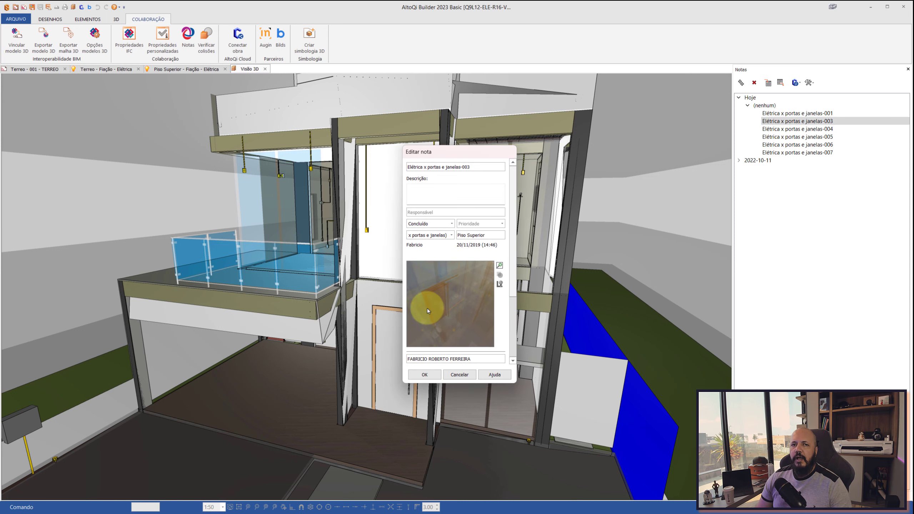
pyautogui.click(459, 374)
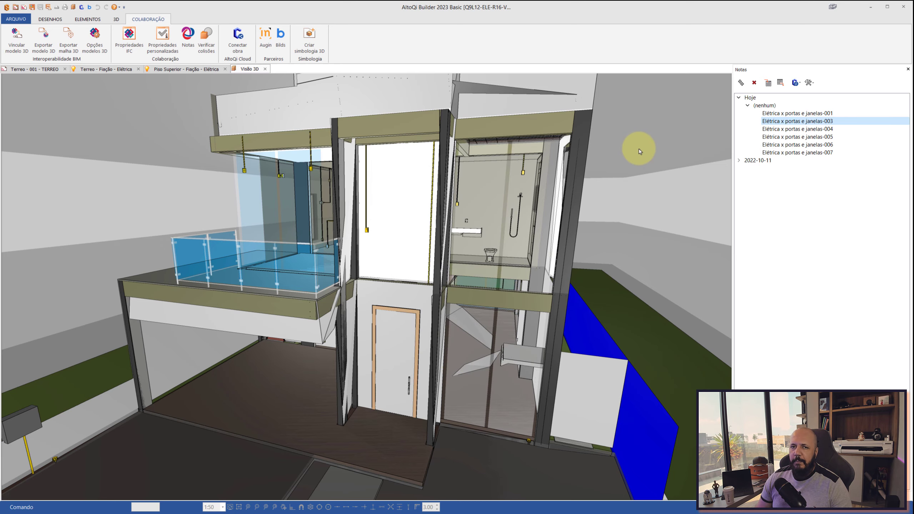
# - Orbit the 3D view toward the upper-floor balcony, bathroom shafts and doorway
pyautogui.moveTo(606, 169); pyautogui.dragTo(547, 127)
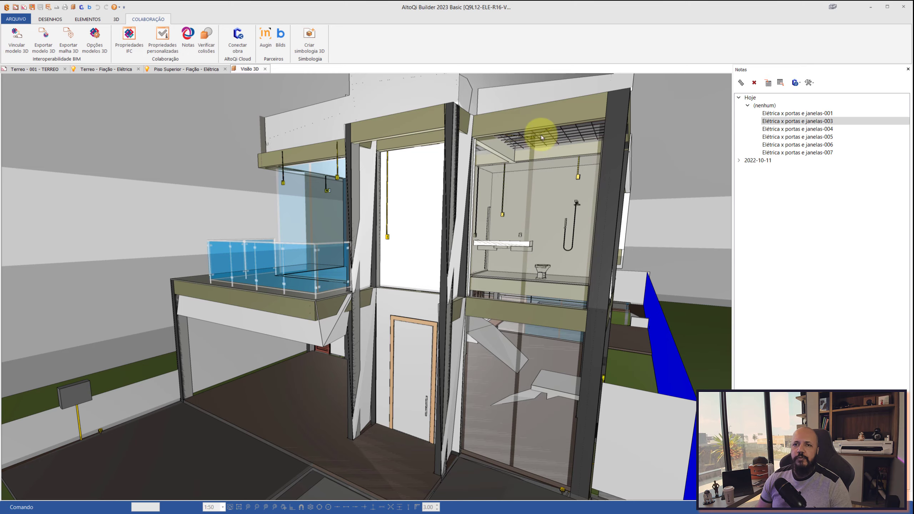
pyautogui.moveTo(529, 169)
pyautogui.mouseDown()
pyautogui.moveTo(515, 199)
pyautogui.moveTo(526, 163)
pyautogui.moveTo(529, 184)
pyautogui.moveTo(547, 180)
pyautogui.moveTo(575, 225)
pyautogui.moveTo(648, 230)
pyautogui.mouseUp()
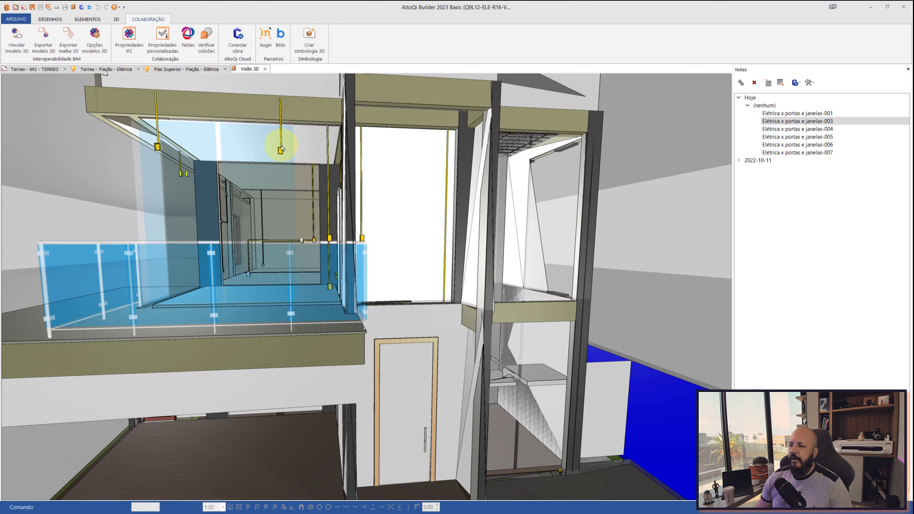
pyautogui.moveTo(281, 148)
pyautogui.mouseDown()
pyautogui.moveTo(279, 157)
pyautogui.moveTo(310, 149)
pyautogui.moveTo(336, 157)
pyautogui.mouseUp()
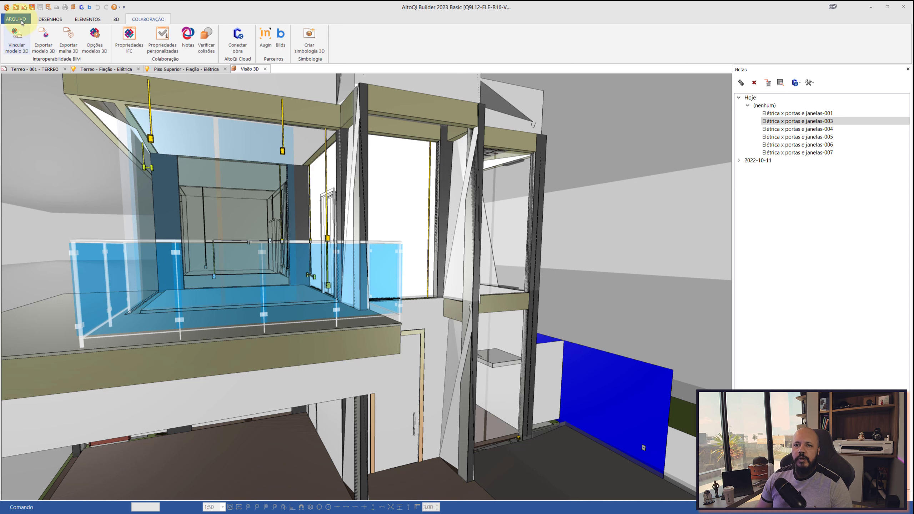
# - Export the complete building as a parametric IFC2X3 model to the Modelos 3D folder via Gerar todos
pyautogui.click(15, 19)
pyautogui.moveTo(39, 83)
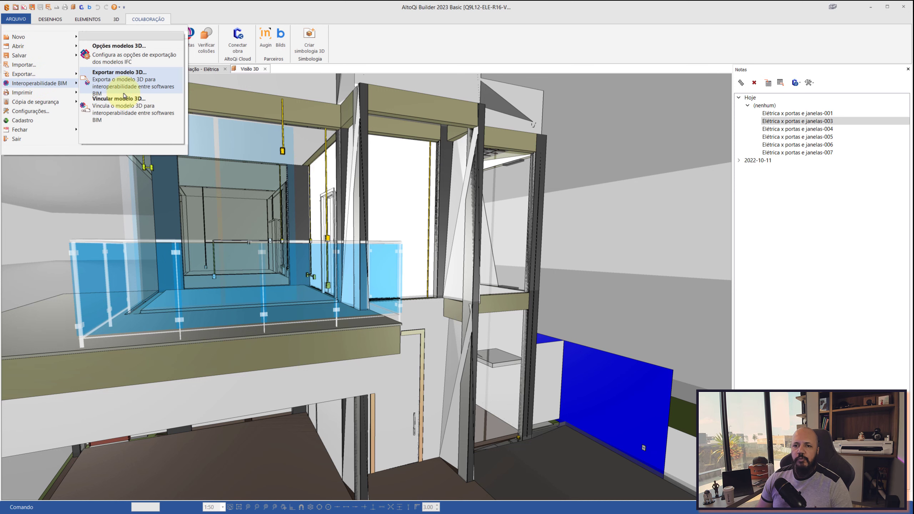
pyautogui.click(119, 76)
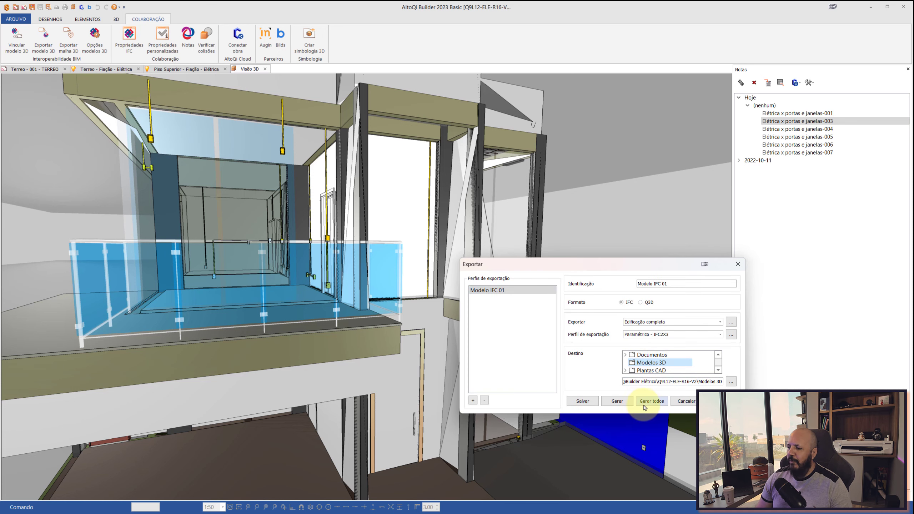
pyautogui.click(737, 264)
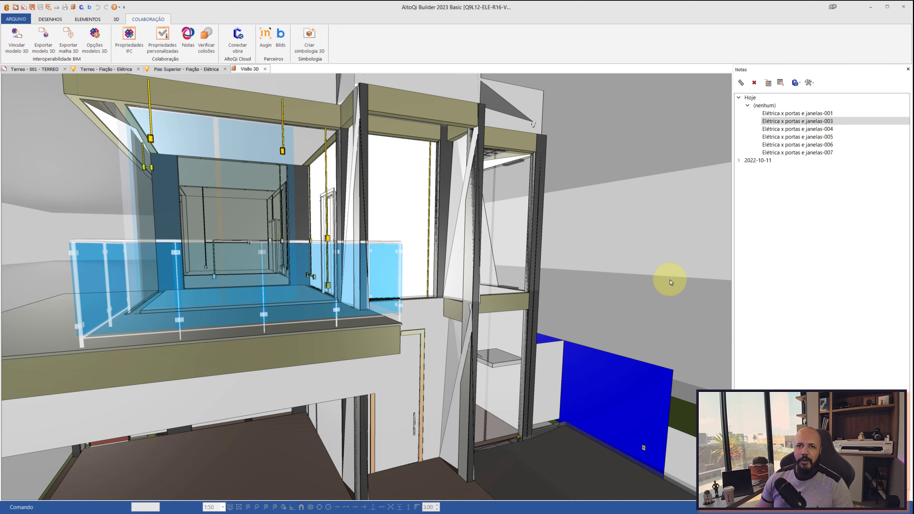